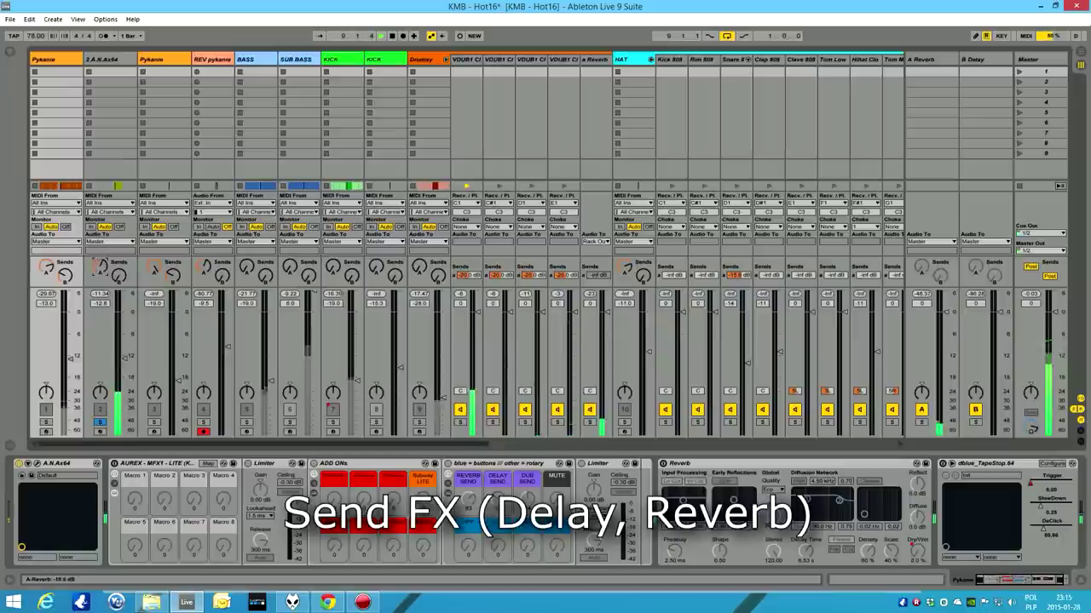
Step: Set the B-Delay send of the A.N.Ax64 track to -34.0 dB
drag(118, 275, 119, 267)
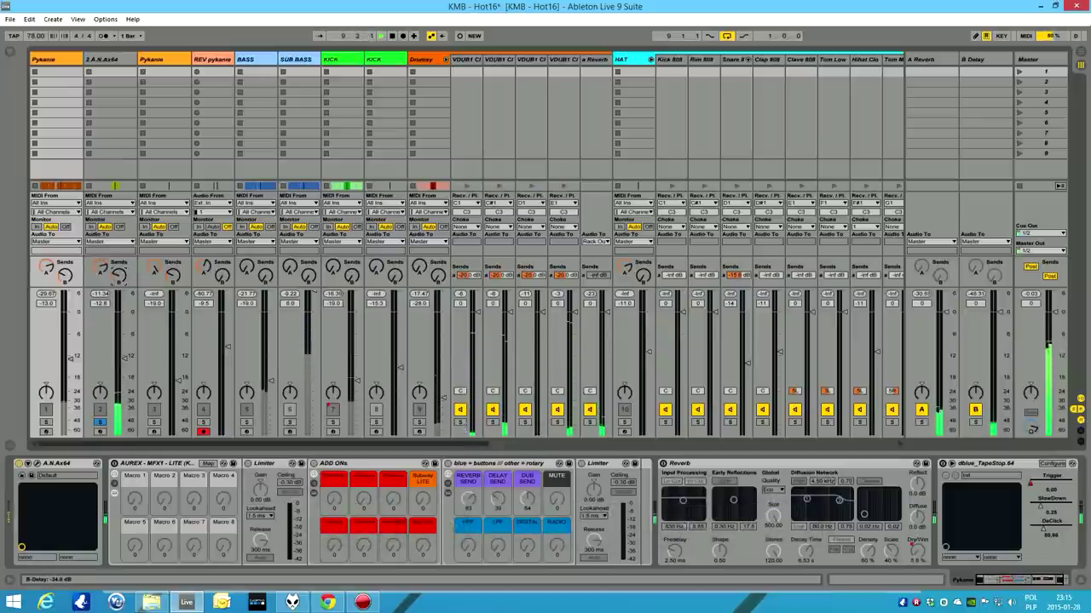
Step: Open the ANA synth of the first Pykanie track, solo that track and switch to the arrangement
key(ctrl+alt+p)
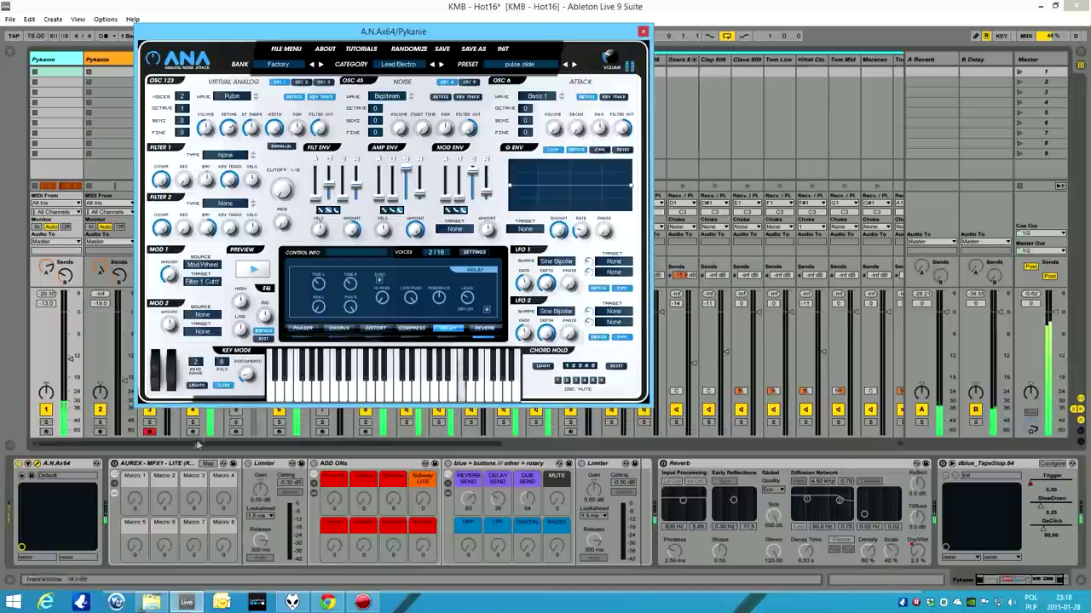
click(47, 423)
key(Tab)
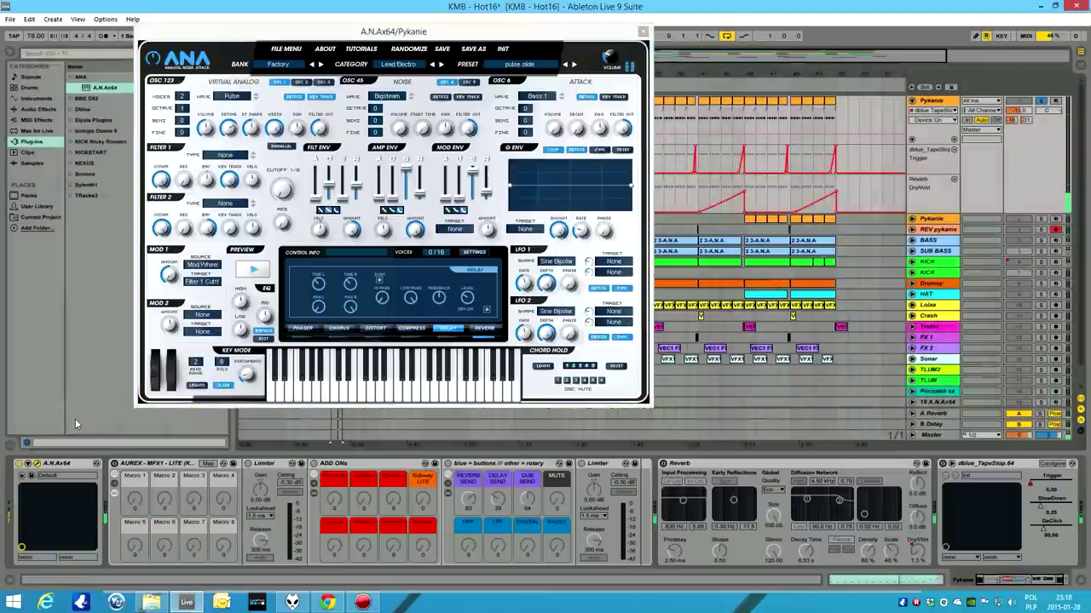
Step: Close the ANA window and enable the AUREX rack, Reverb and dblue_TapeStop on the first Pykanie track
click(115, 467)
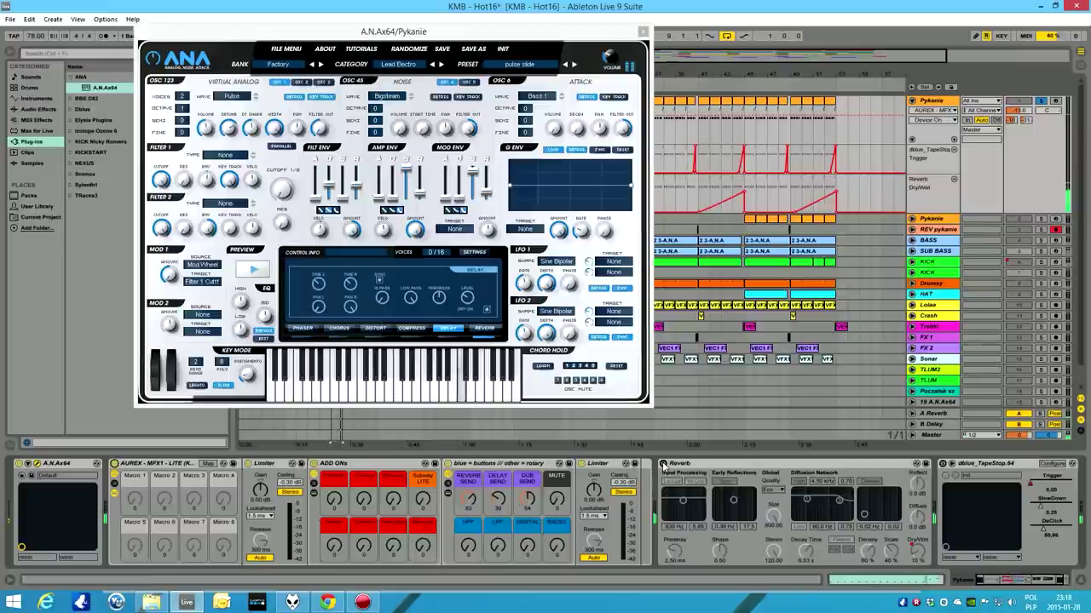
click(643, 32)
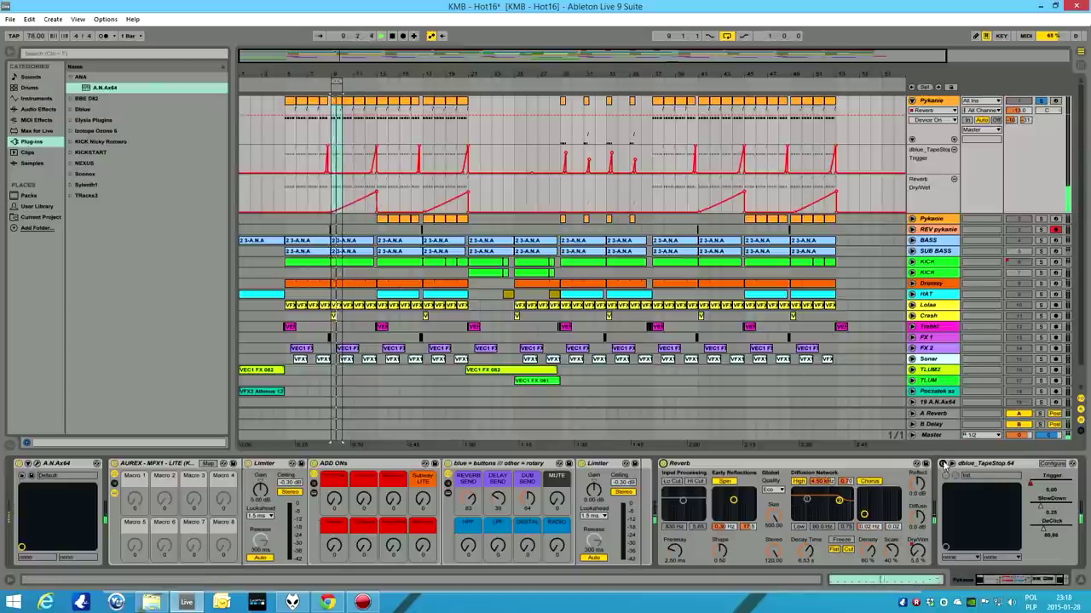
click(944, 464)
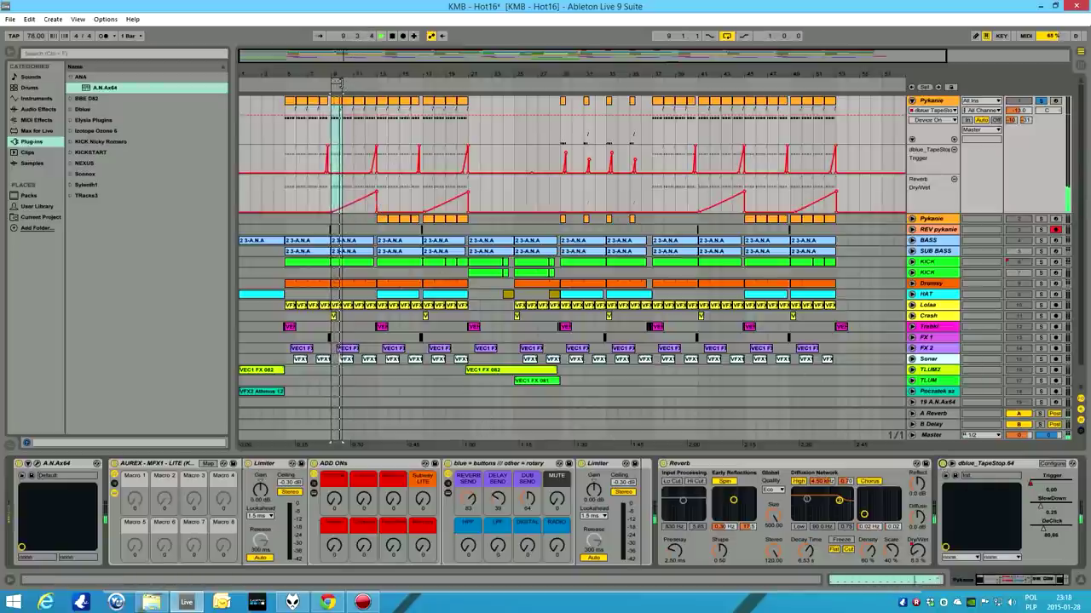
Step: Loop bar 8 for the tape-stop effect, and the four bars from bar 17 for the lower-octave lead
drag(337, 83, 324, 81)
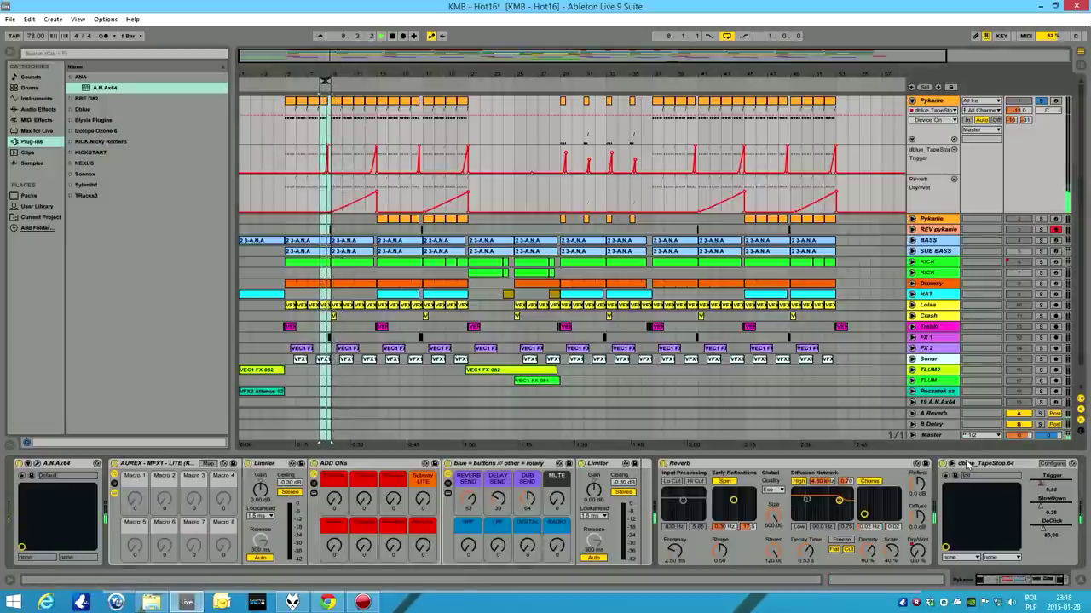
drag(423, 443, 467, 444)
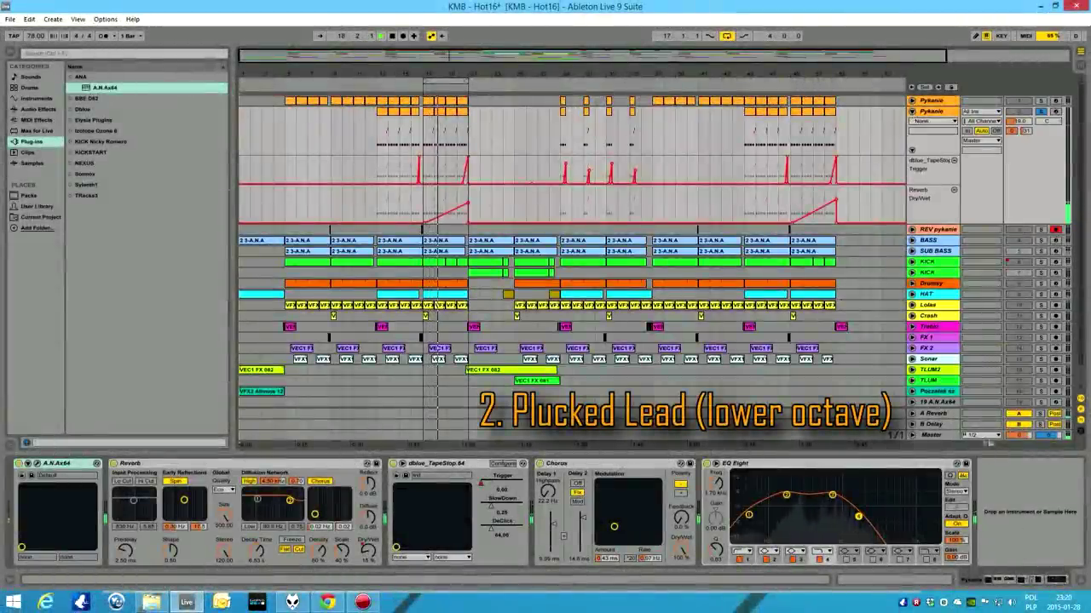
Step: Examine the Master track's effects and the device chain of the lower-octave Pykanie track
click(932, 436)
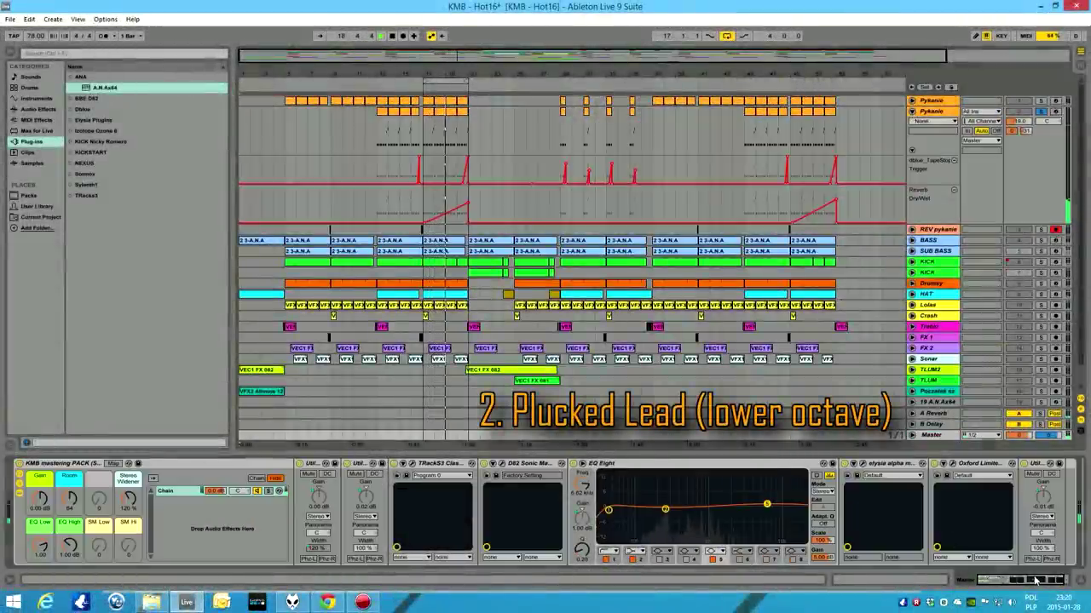
click(929, 112)
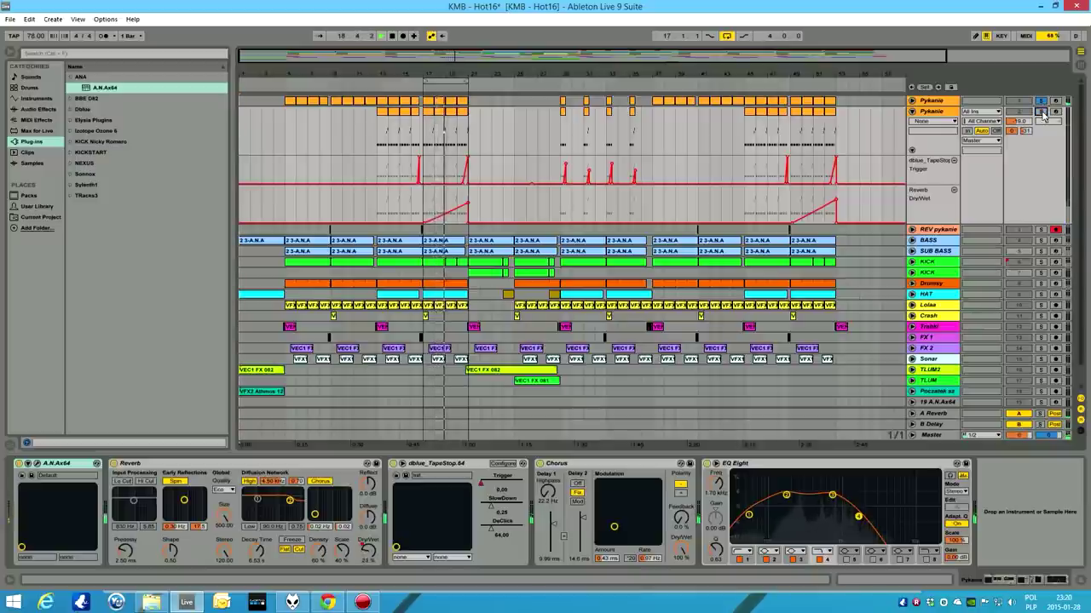
Step: Turn off solo on the Pykanie tracks and toggle the lower-octave lead off and on within the full mix
click(1041, 104)
click(1021, 112)
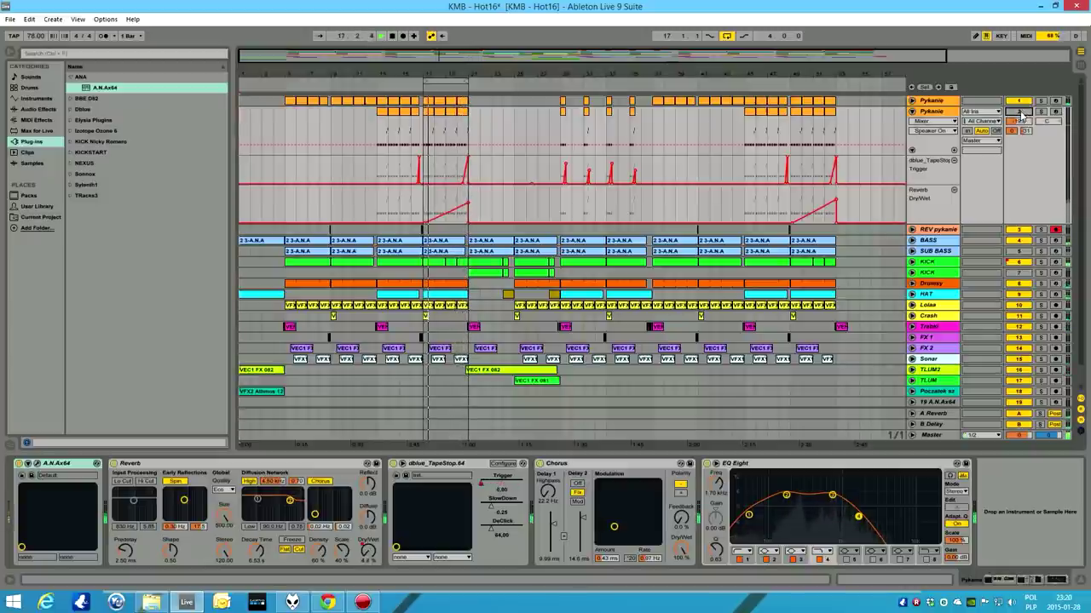
click(1021, 111)
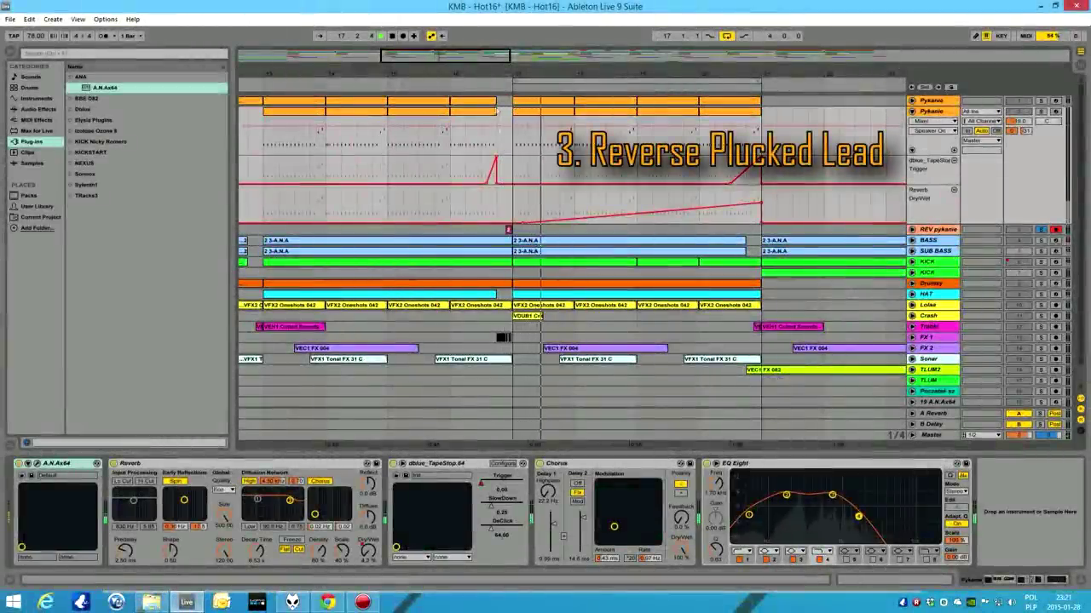
Step: Unfold the REV pykanie track and play the arrangement just before bar 17
click(912, 230)
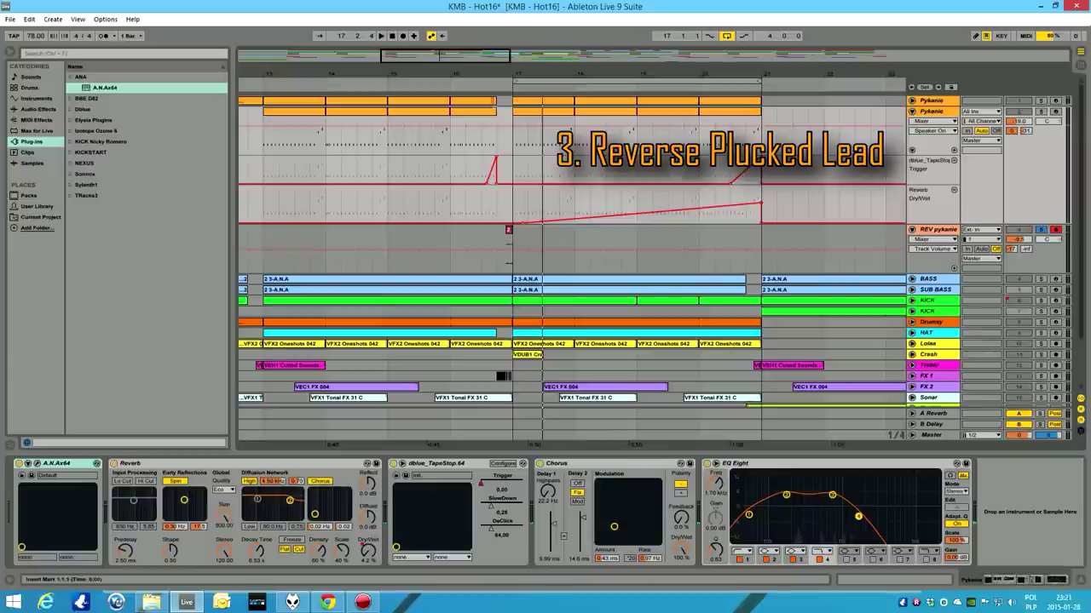
click(488, 82)
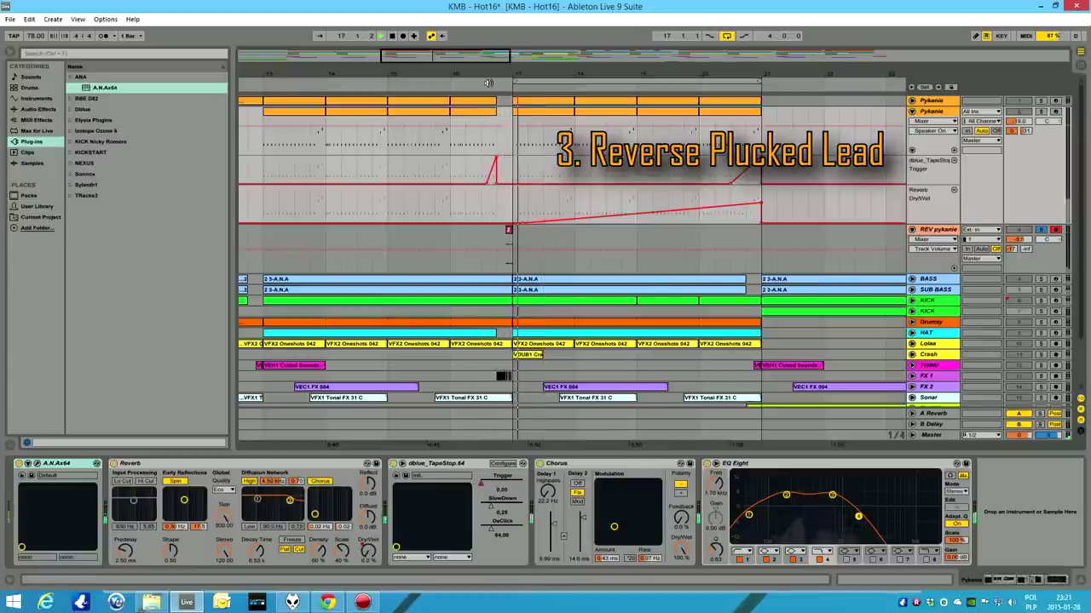
Step: Insert an audio track above REV pykanie that takes its input from Pykanie, Post Mixer
right_click(937, 230)
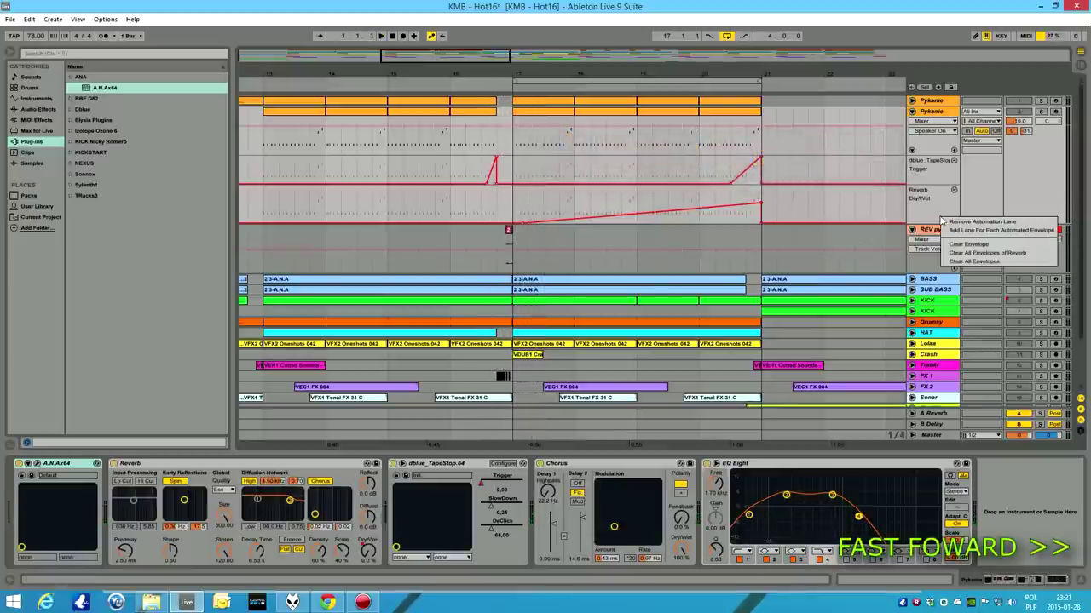
click(880, 296)
click(981, 230)
click(981, 230)
Step: Record the Pykanie lead onto the new audio track from bar 16 up to around bar 17
click(519, 118)
click(402, 36)
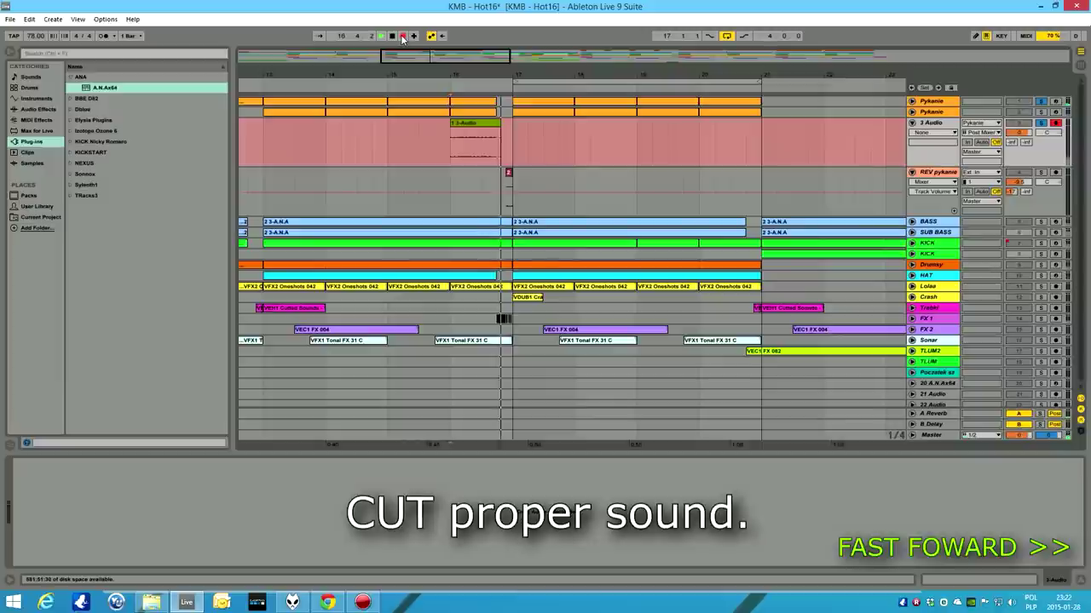
click(402, 35)
Step: Trim the recorded 3-Audio clip to span 16.3.3 to 17.1.1 and open its sample for editing
drag(743, 123, 725, 124)
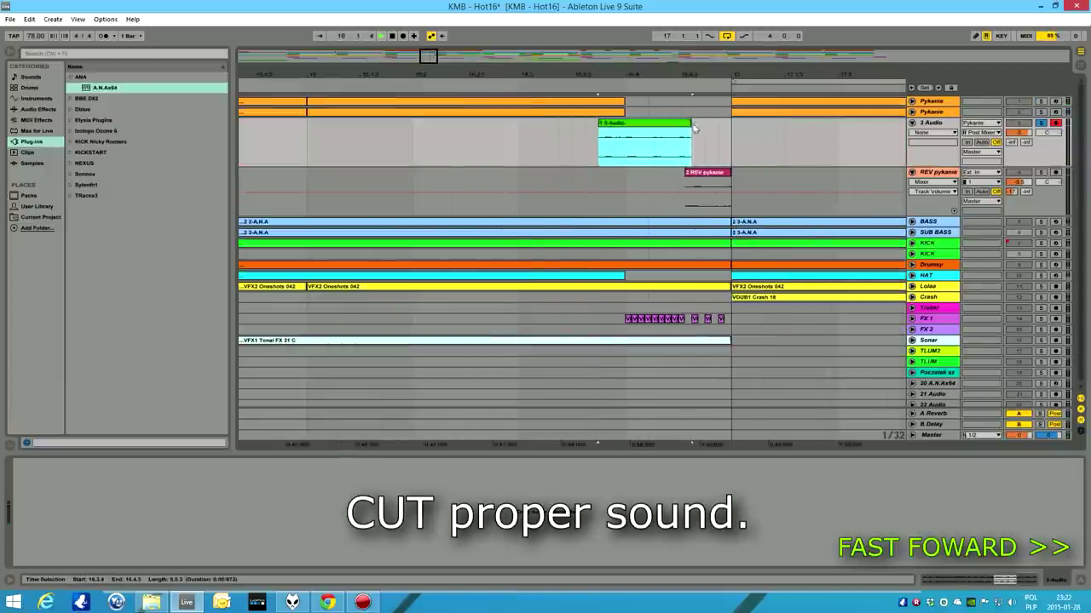
drag(599, 124, 573, 125)
double_click(629, 158)
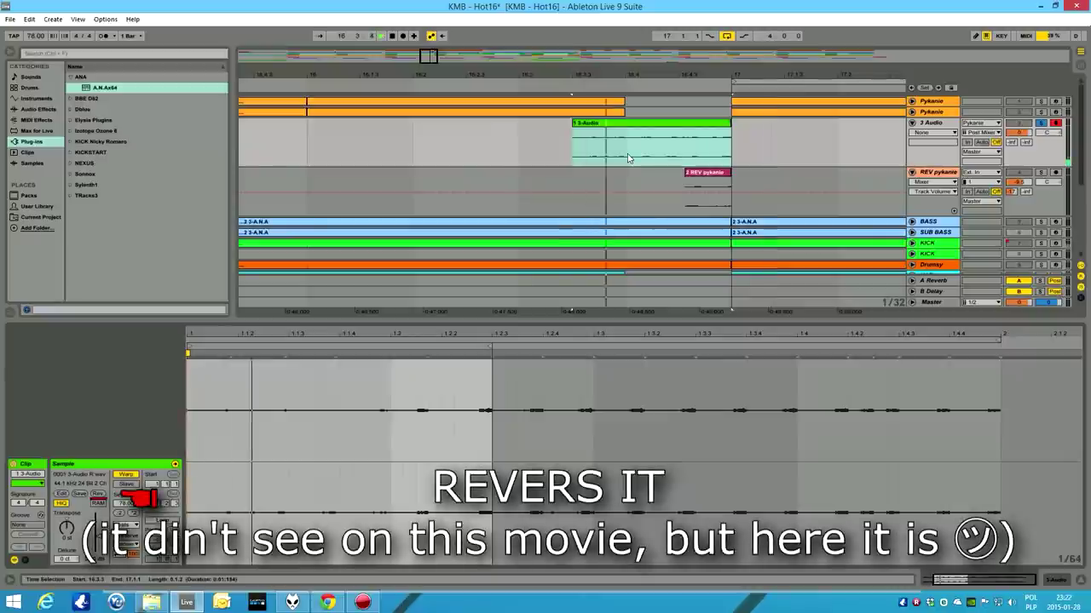
Step: Select the REV pykanie clip before bar 17 and audition its track in solo
click(718, 175)
click(1040, 172)
key(space)
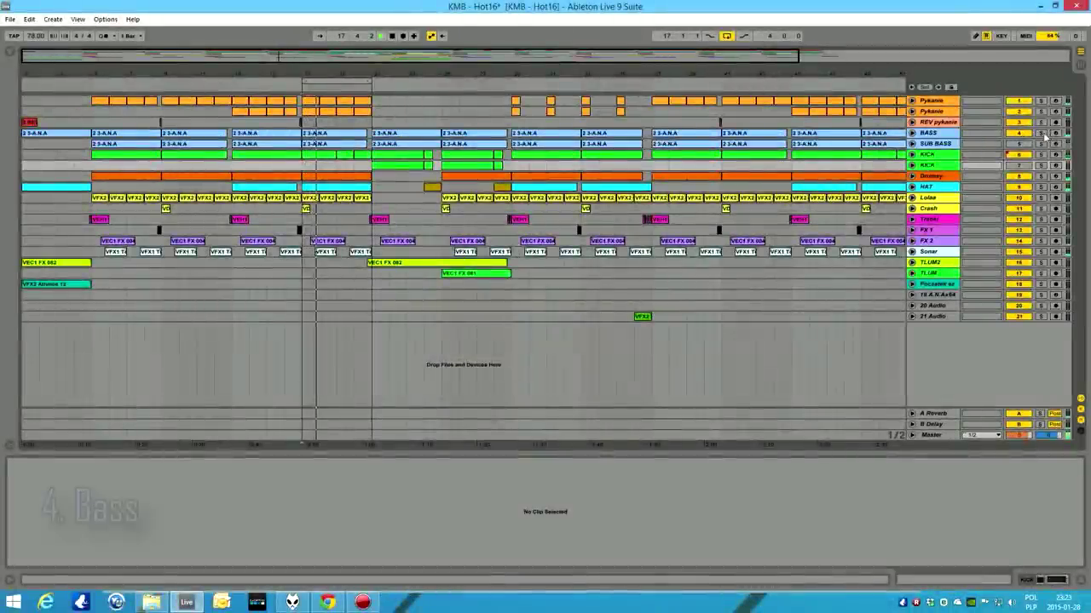
Step: Solo and unfold the BASS track, and show its bar 17 clip in an enlarged note editor
click(1041, 134)
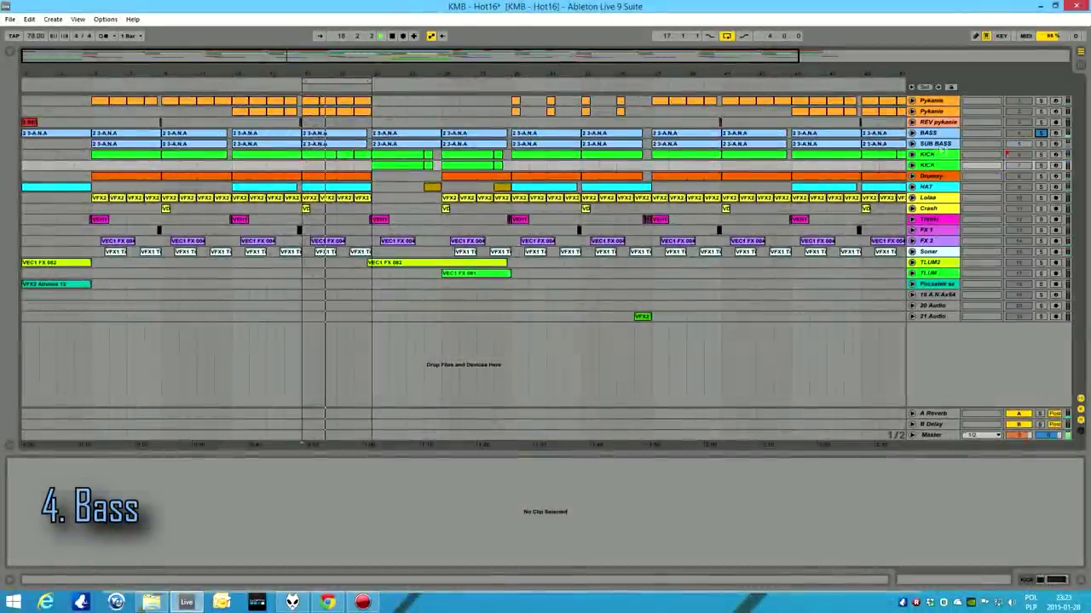
click(912, 133)
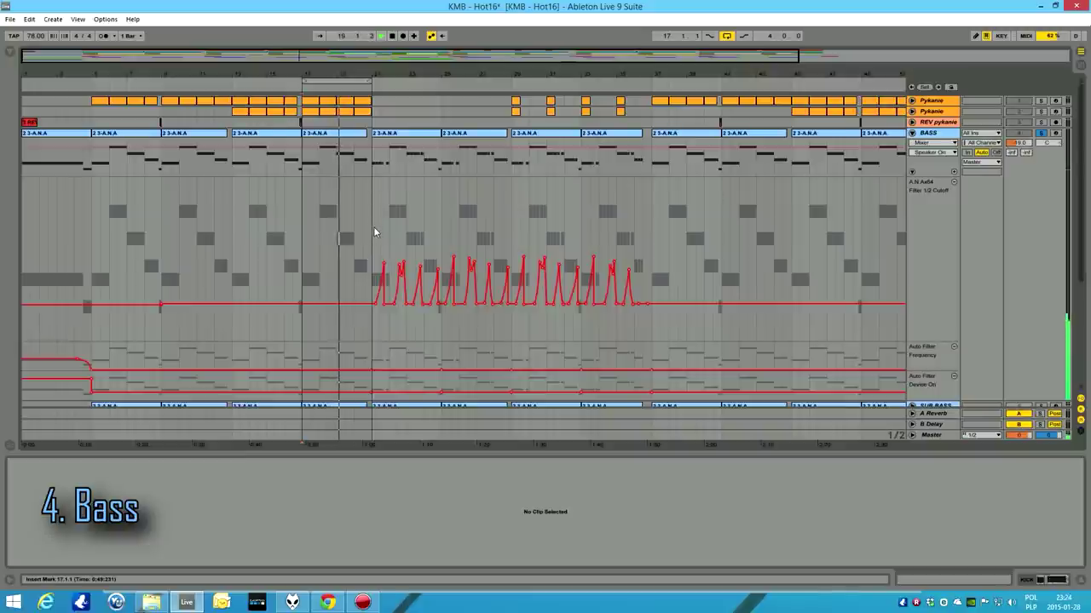
click(333, 138)
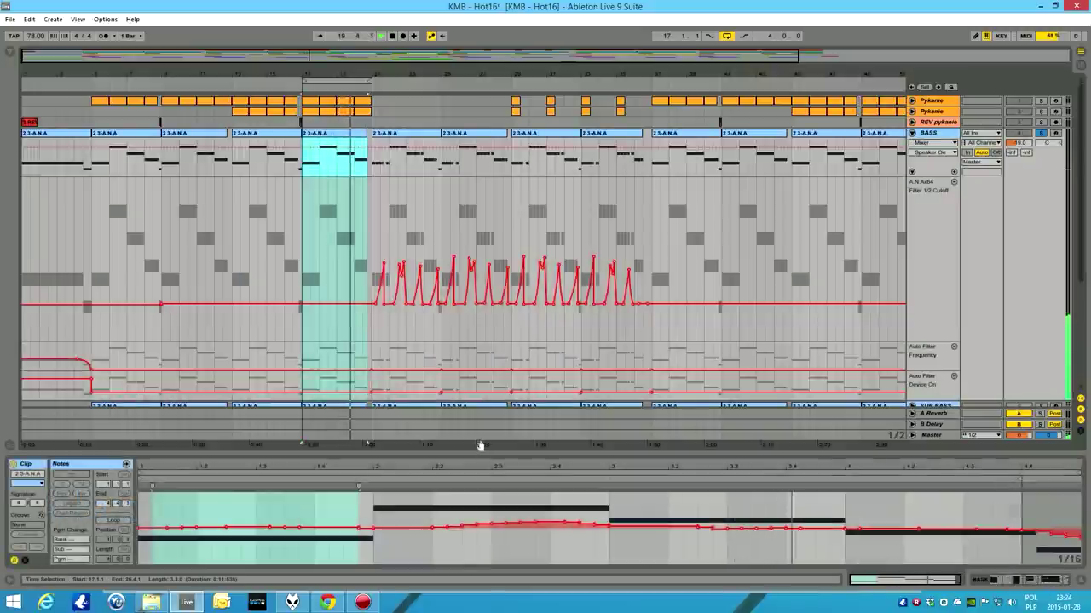
drag(478, 454, 466, 223)
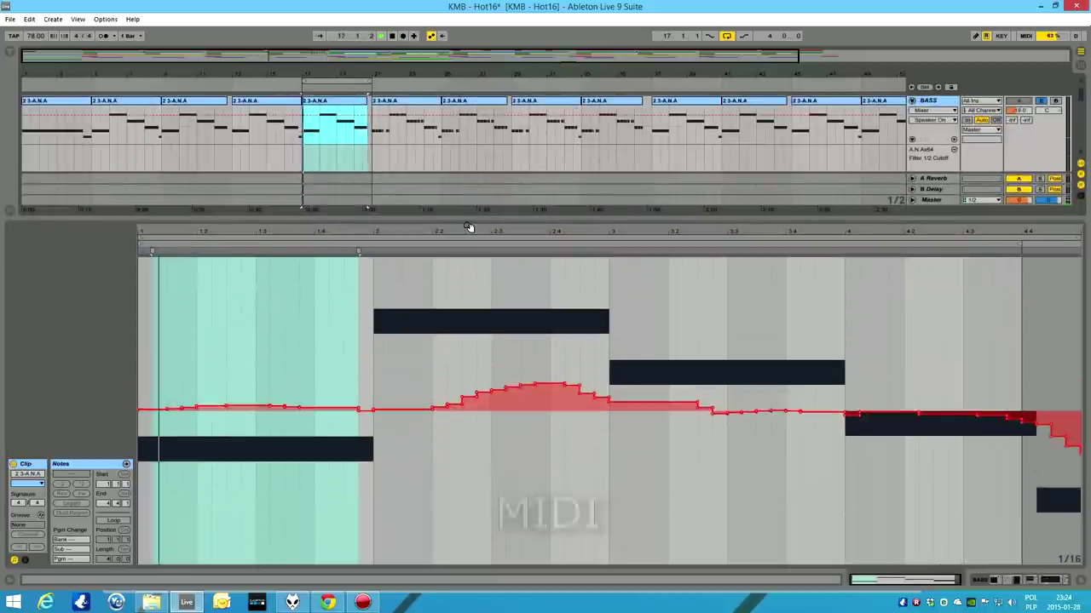
Step: Loop the four bars from bar 13 and select the BASS clip there
drag(298, 107, 227, 111)
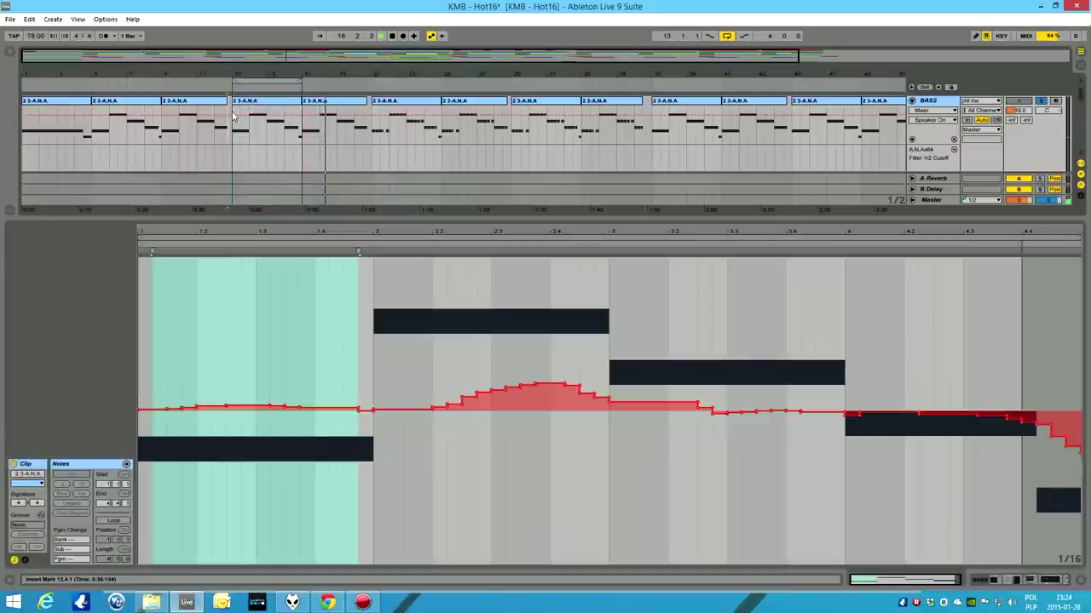
click(255, 124)
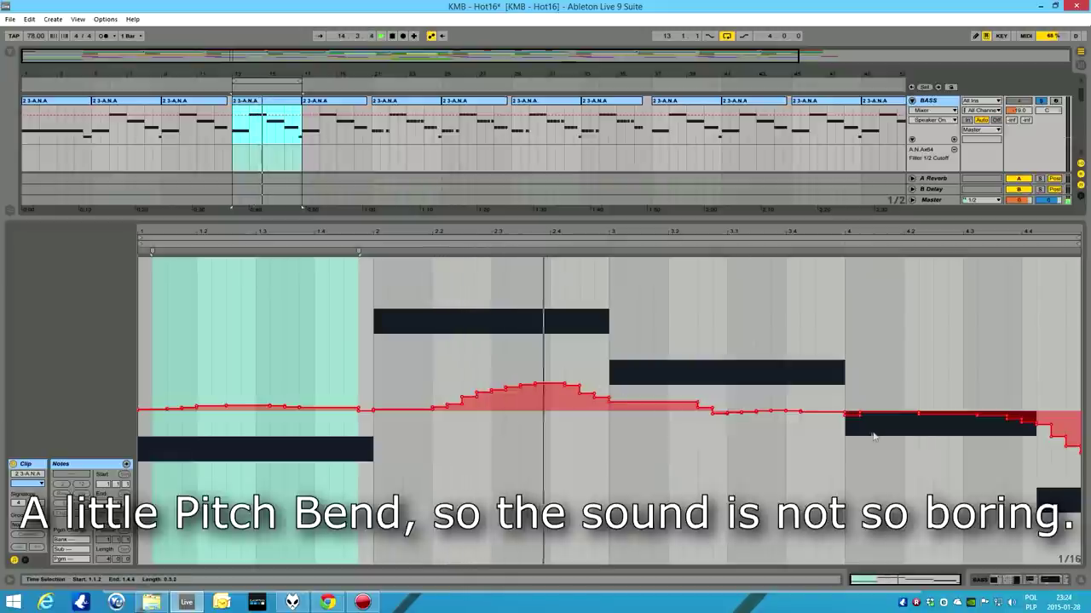
Step: Show the BASS clip's envelope settings with Pitch Bend as the chosen MIDI control
click(25, 560)
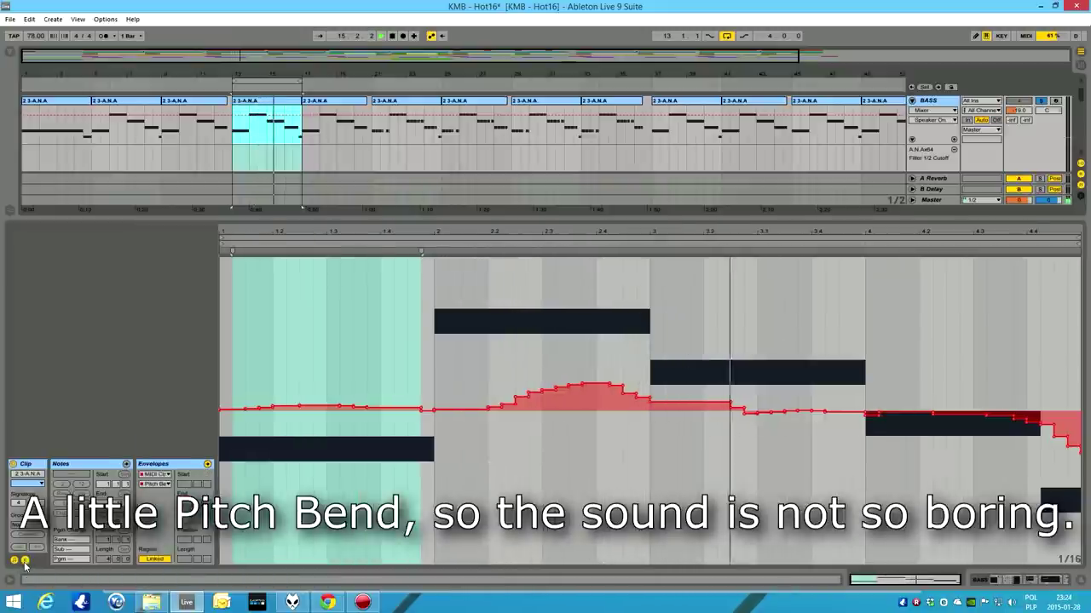
click(166, 484)
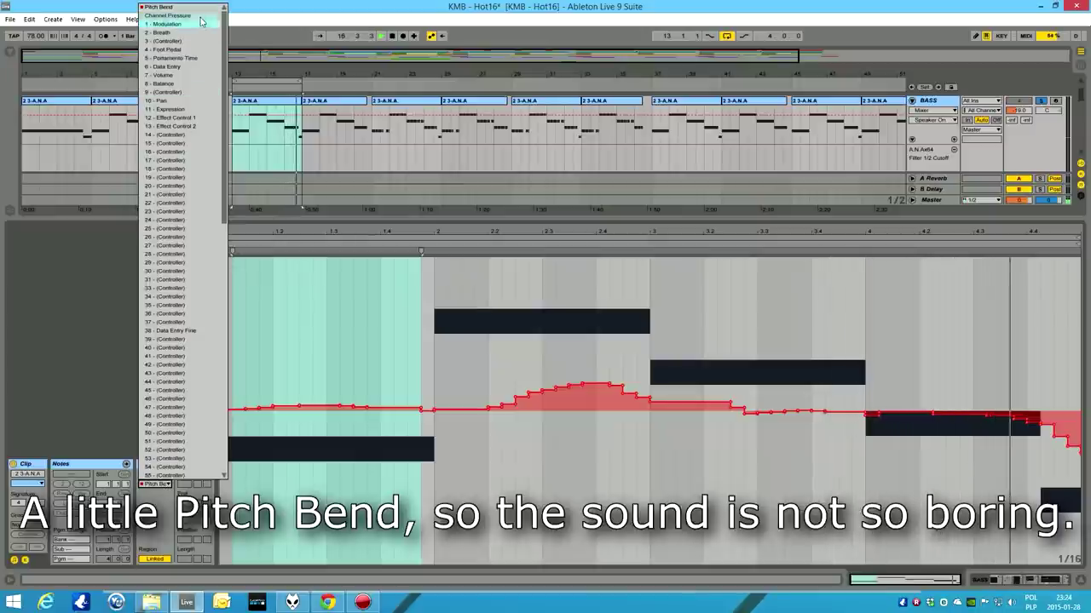
click(159, 7)
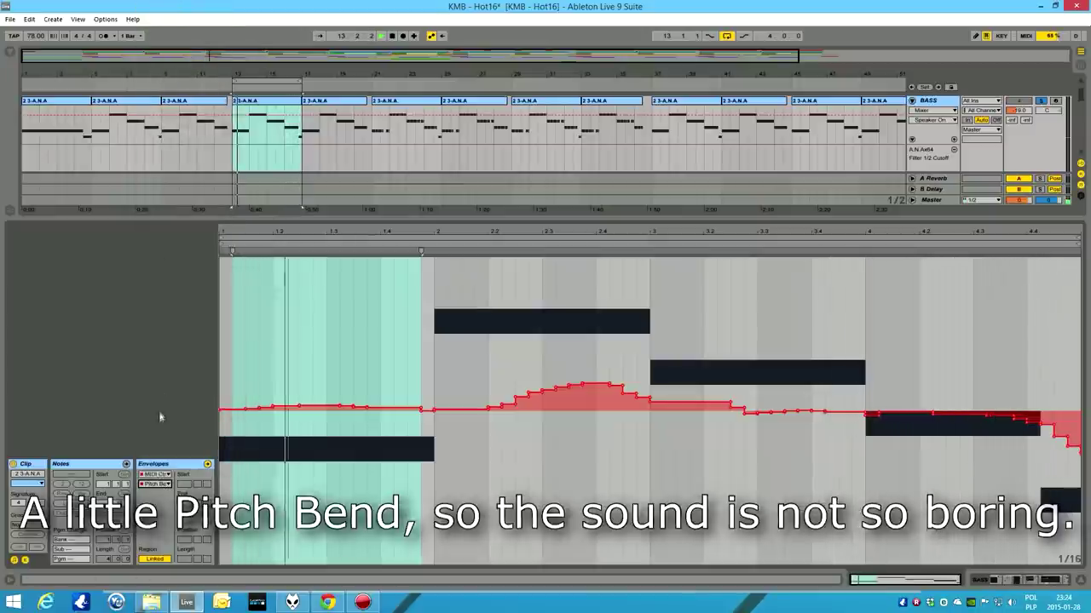
Step: Bring up the BASS track's devices and turn off its Compressor, EQ Eight and Limiter
click(1015, 580)
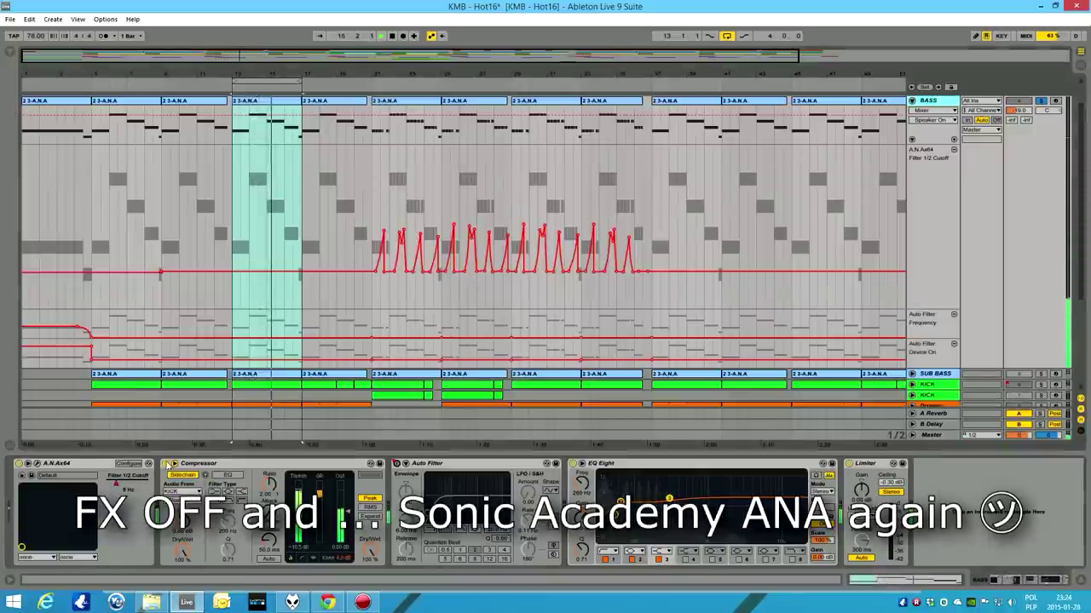
click(169, 464)
click(572, 463)
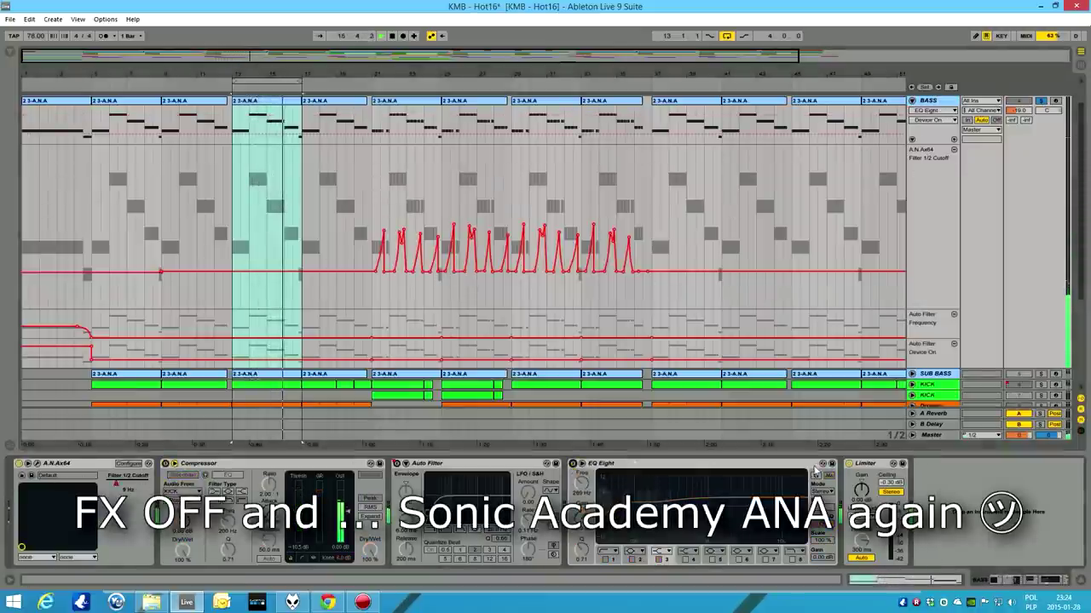
click(848, 463)
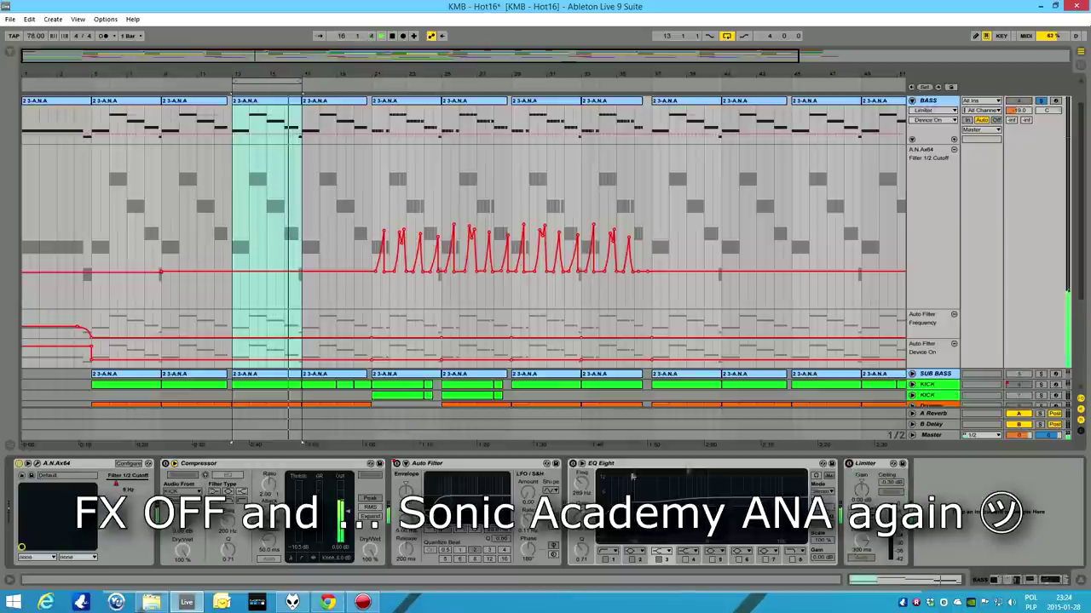
Step: Open the BASS track's ANA synth, move its window clear of the arrangement and show the oscillator 1 settings
click(37, 463)
drag(605, 71, 143, 51)
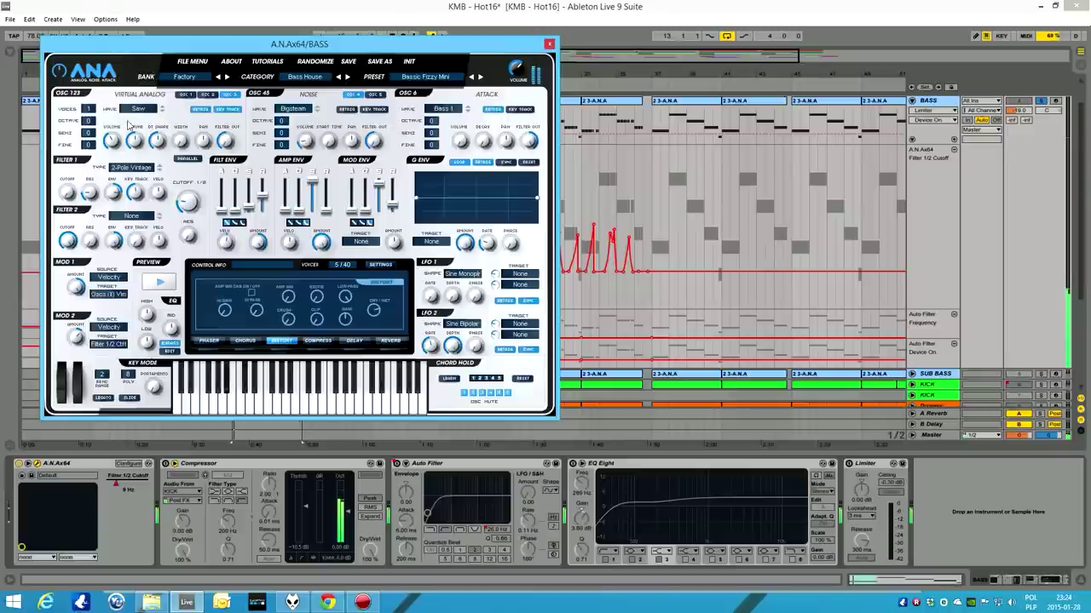
click(187, 94)
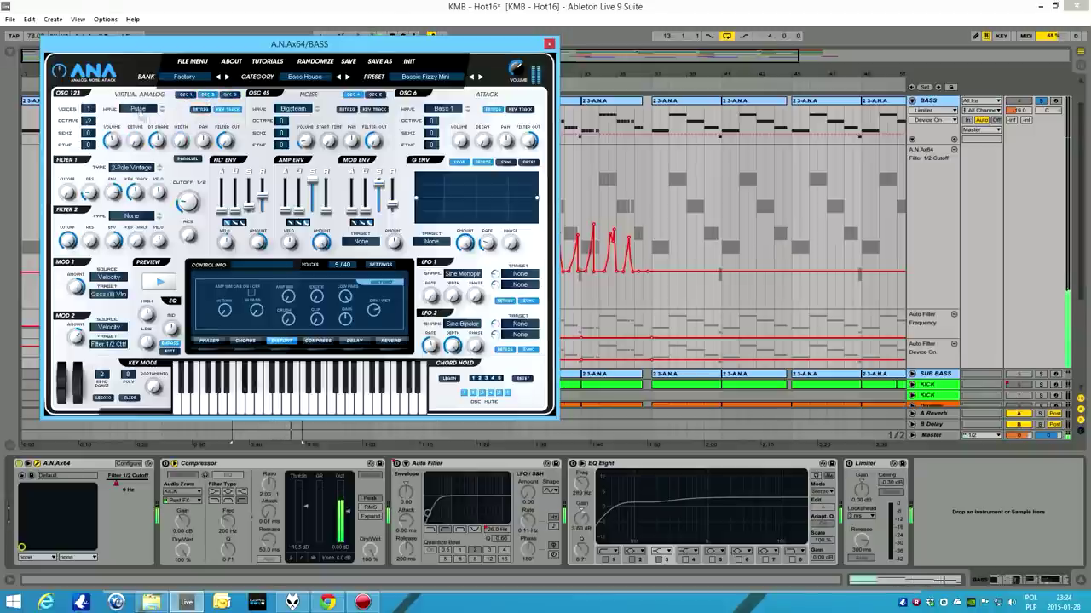
Step: Sweep the Cutoff 1/2 filter of the ANA bass patch
mouse_move(182, 202)
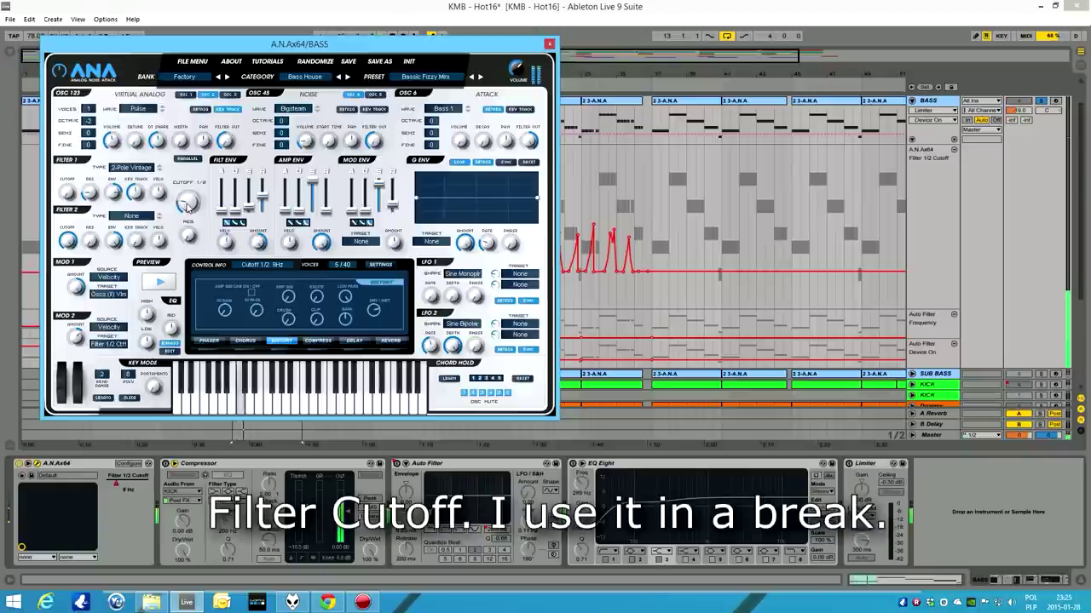
drag(198, 181, 184, 207)
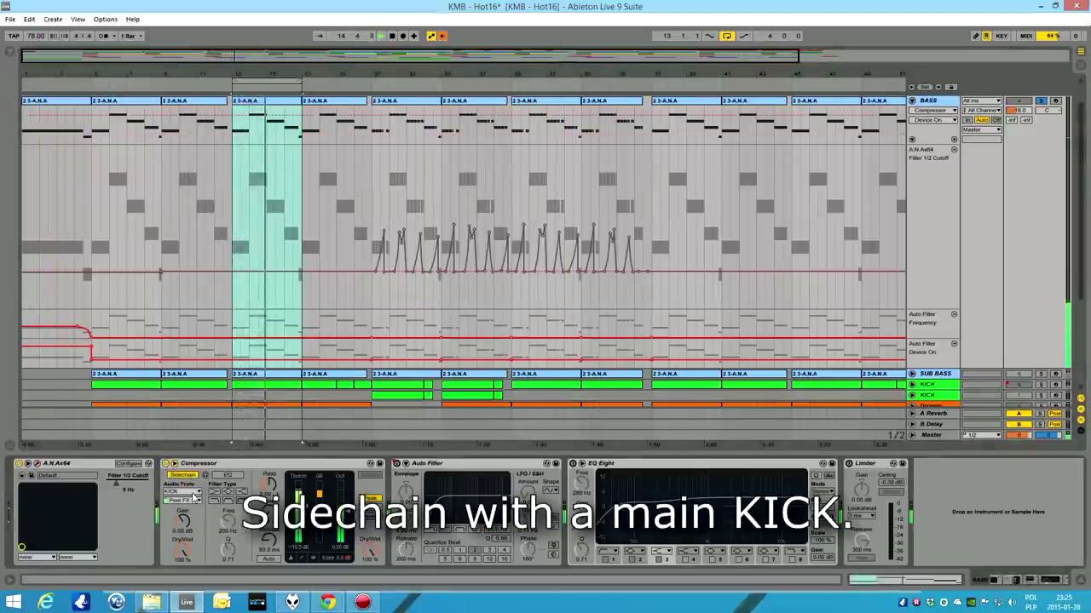
Step: Check KICK as the sidechain source of the BASS track's Compressor and turn on the track's EQ Eight and Auto Filter
click(195, 499)
click(183, 322)
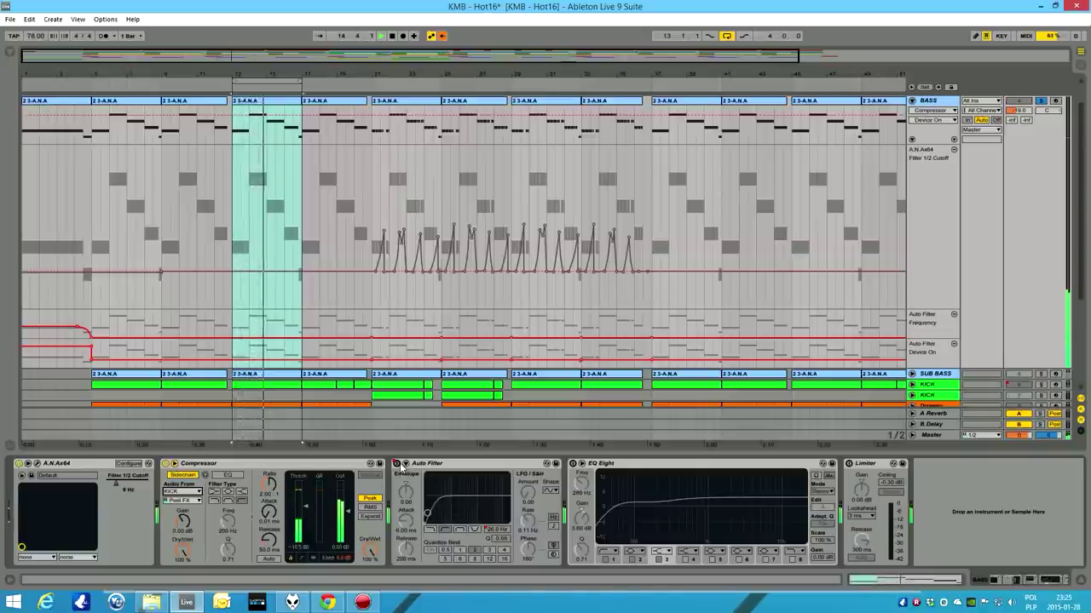
click(574, 465)
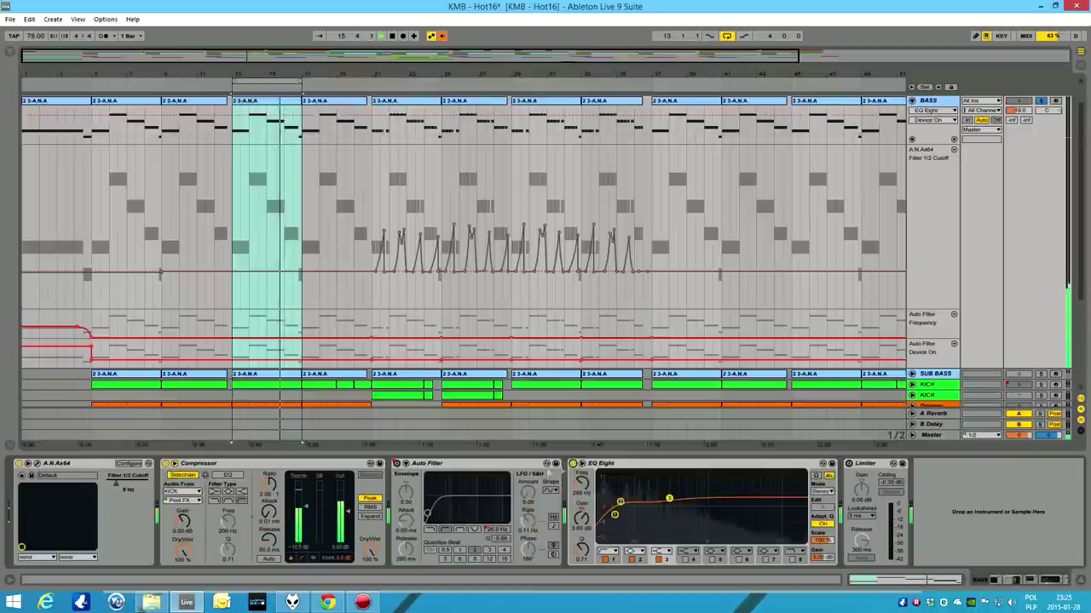
click(395, 464)
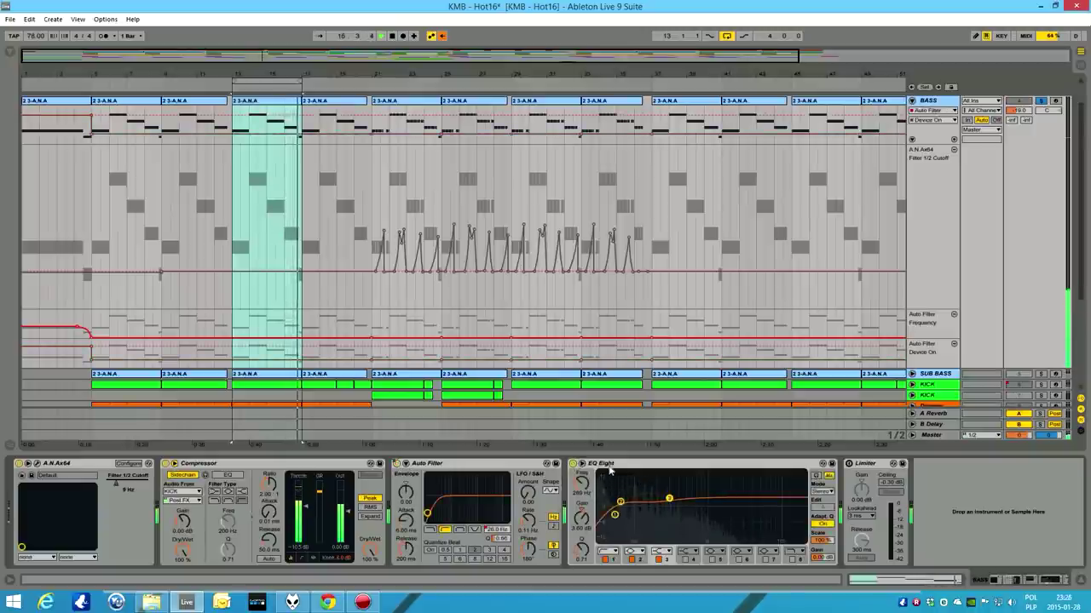
Step: Demonstrate low-frequency bands 1 and 2 of the BASS track's EQ Eight
click(611, 514)
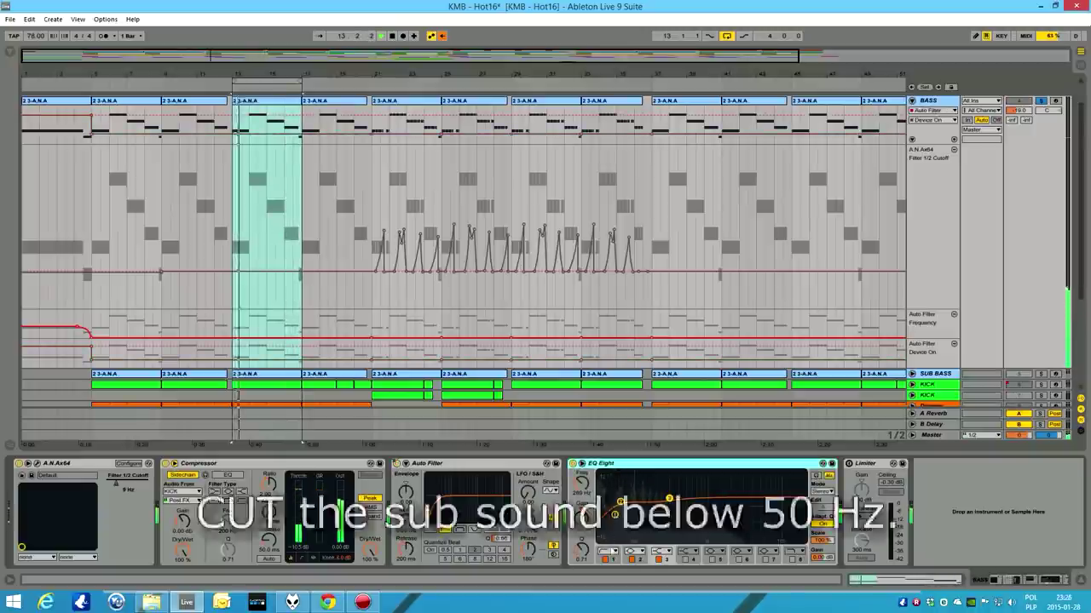
click(610, 560)
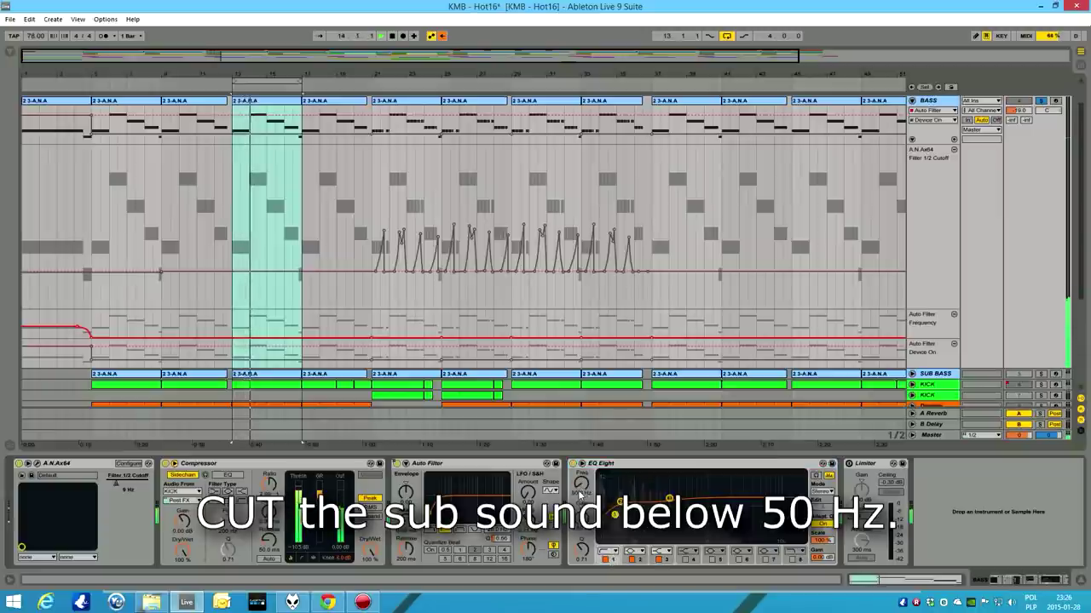
click(632, 562)
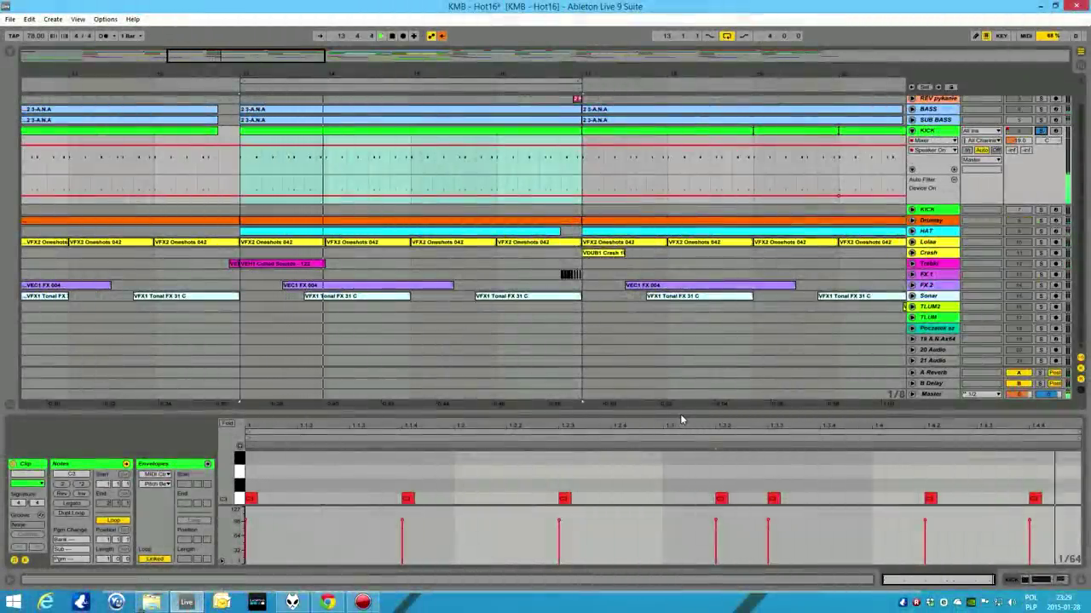
Step: Show the MIDI notes of the KICK clip in an enlarged clip view
key(ctrl+alt+l)
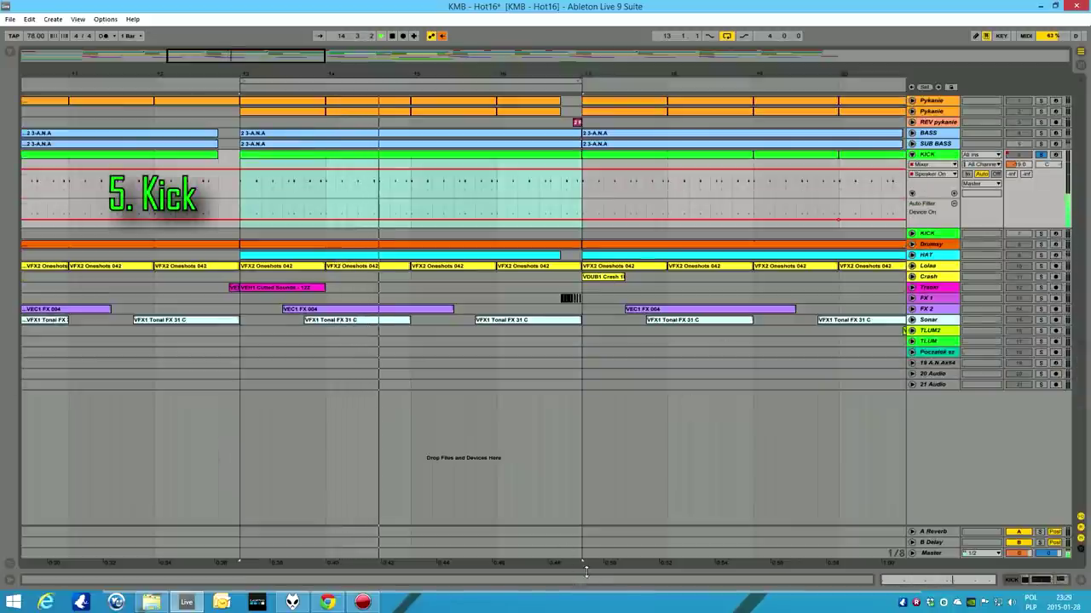
key(ctrl+alt+l)
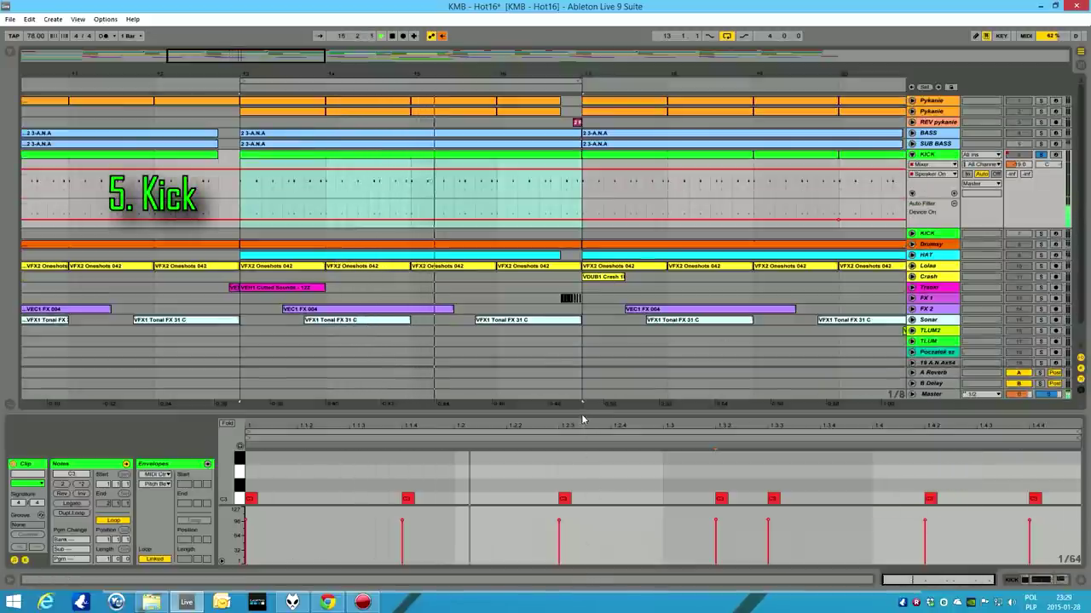
drag(585, 411, 584, 315)
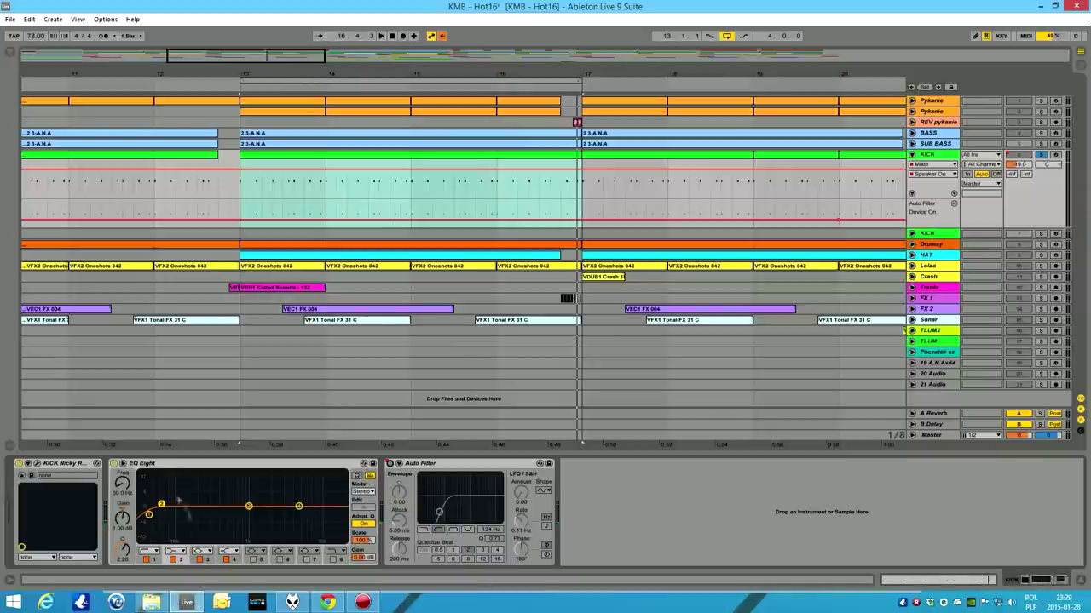
Step: Open the KICK track's Nicky Romero Edition synth to show its pitch envelope and close its window
click(37, 463)
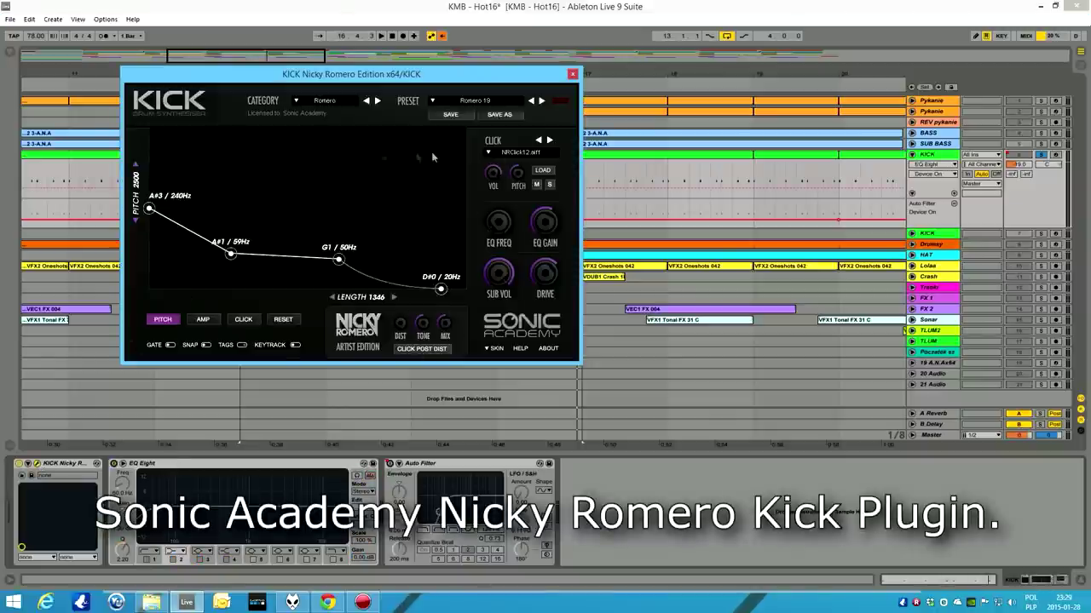
click(572, 75)
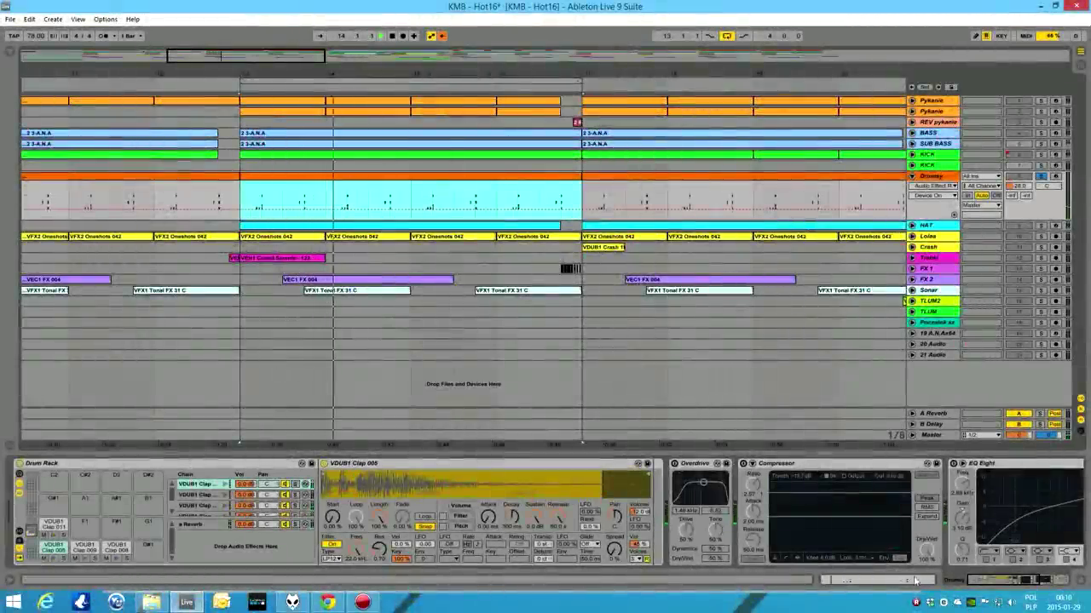
Step: Show the clap notes of the Drumsy track's clip and return to the track's devices
double_click(358, 194)
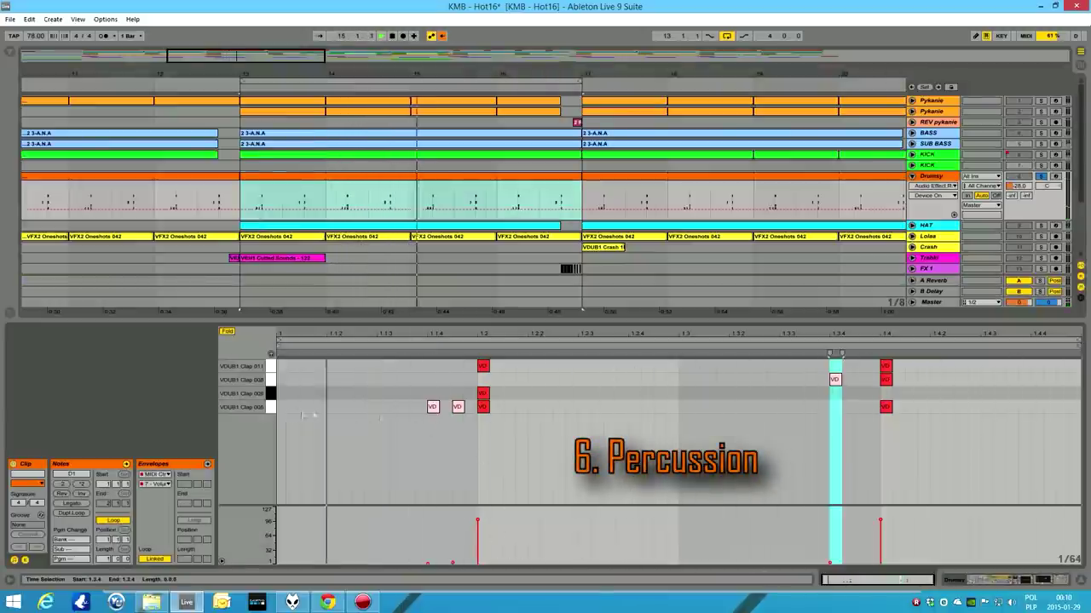
key(shift+Tab)
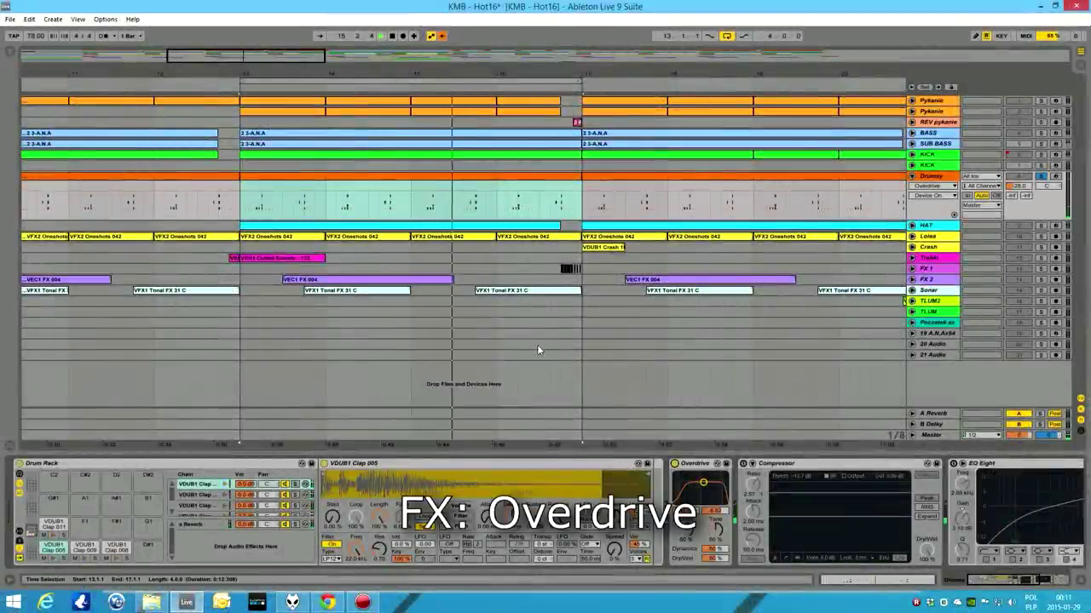
Step: Switch to Session View, reveal the Drumsy Drum Rack's send and input/output columns, and show its Reverb return chain
key(Tab)
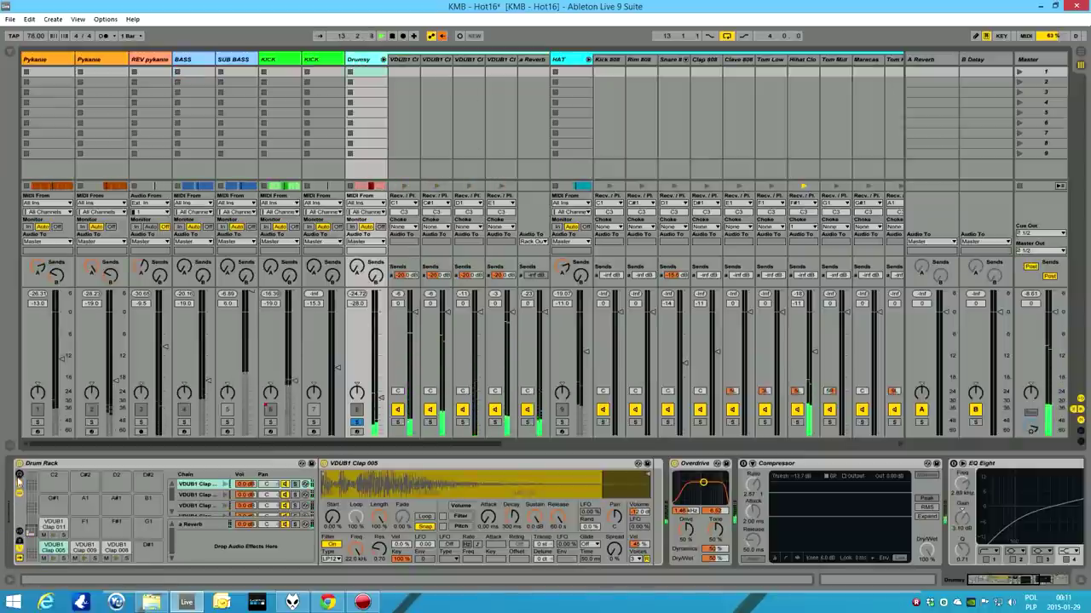
click(22, 544)
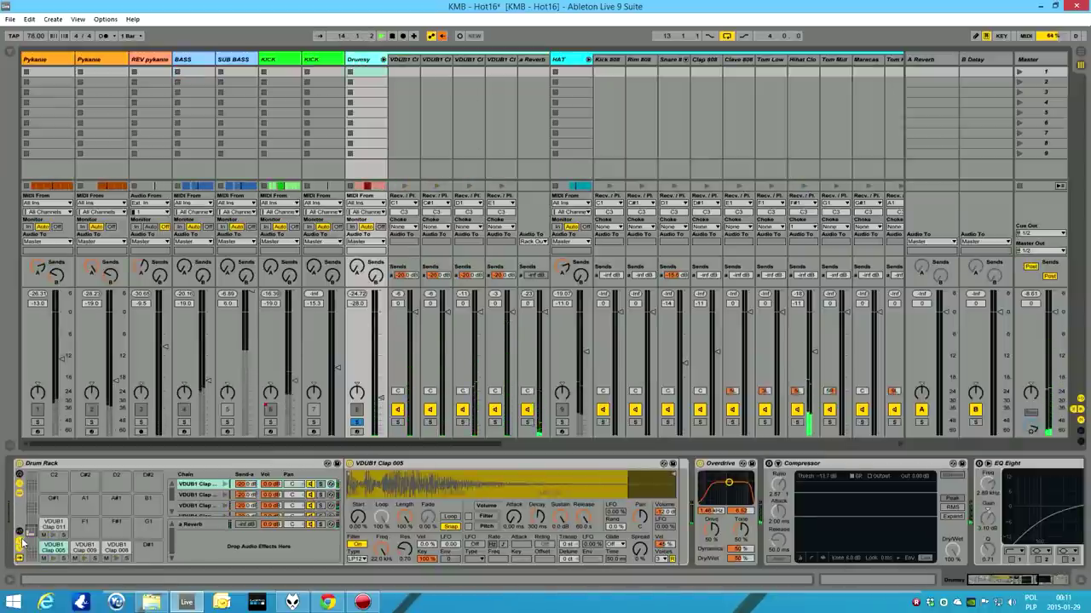
click(21, 532)
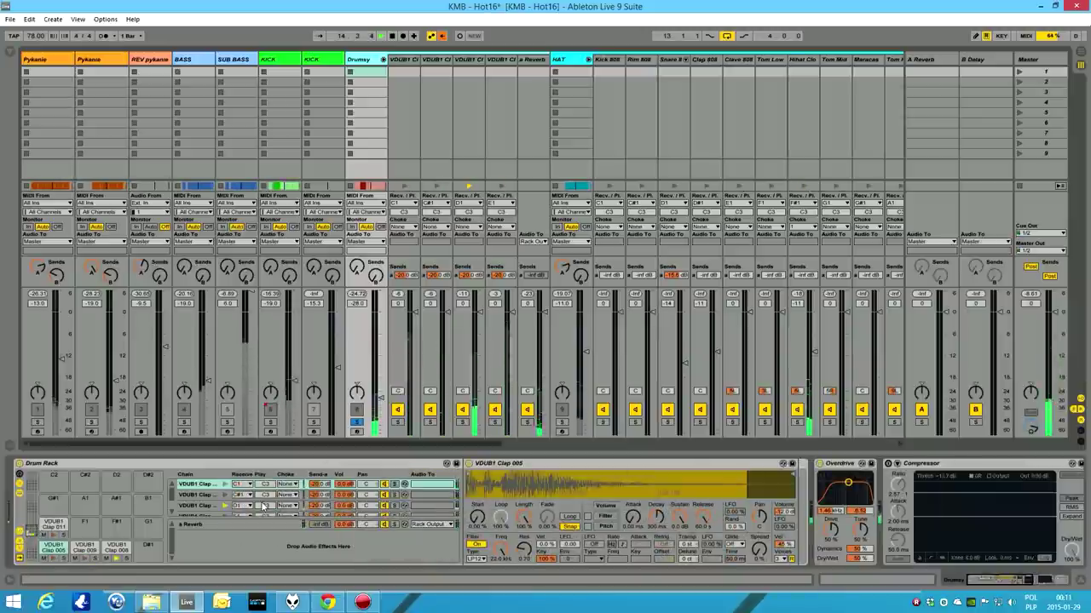
click(200, 525)
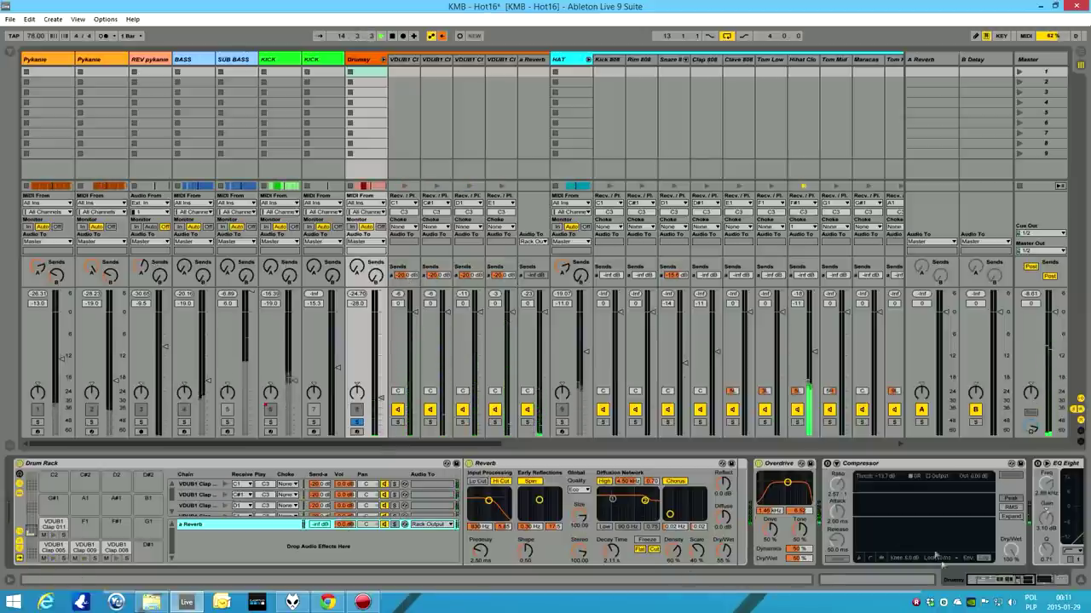
Step: Turn on the Compressor, EQ Eight and Audio Effect Rack of the Drumsy track
drag(986, 584, 1019, 586)
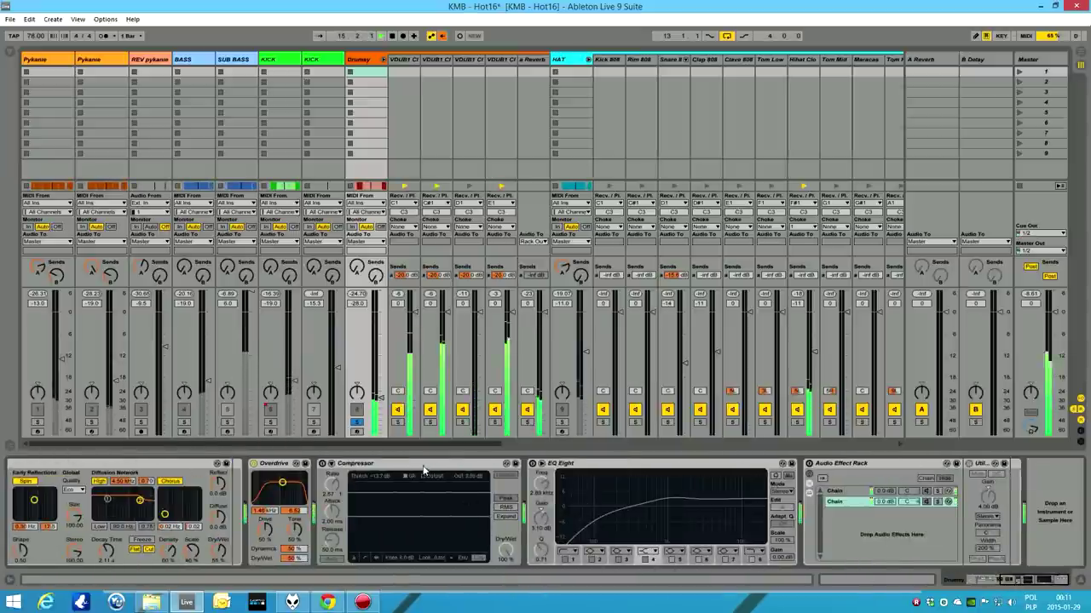
click(326, 481)
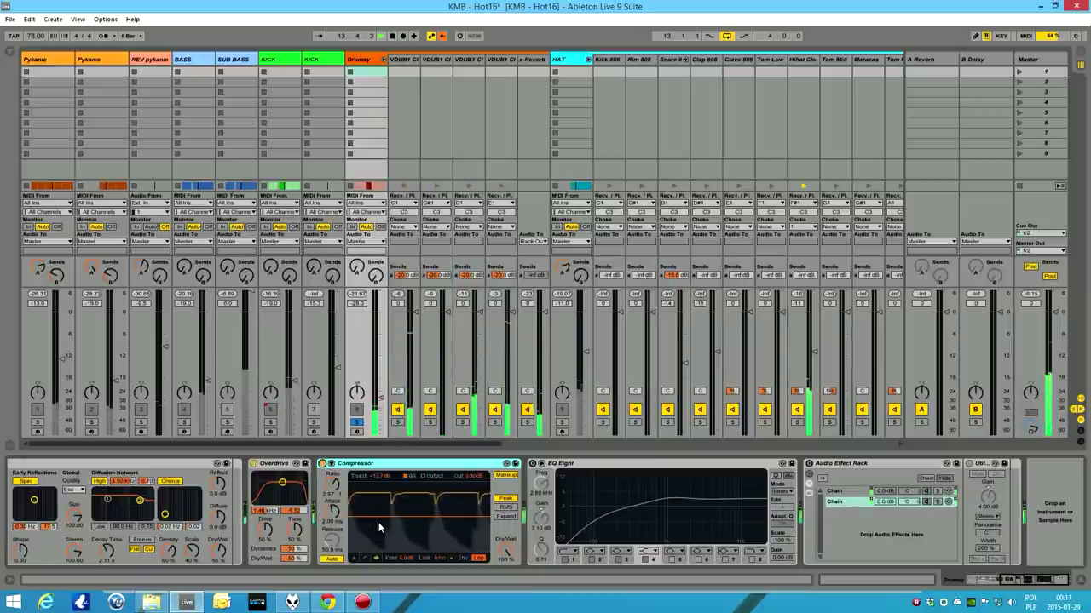
click(533, 463)
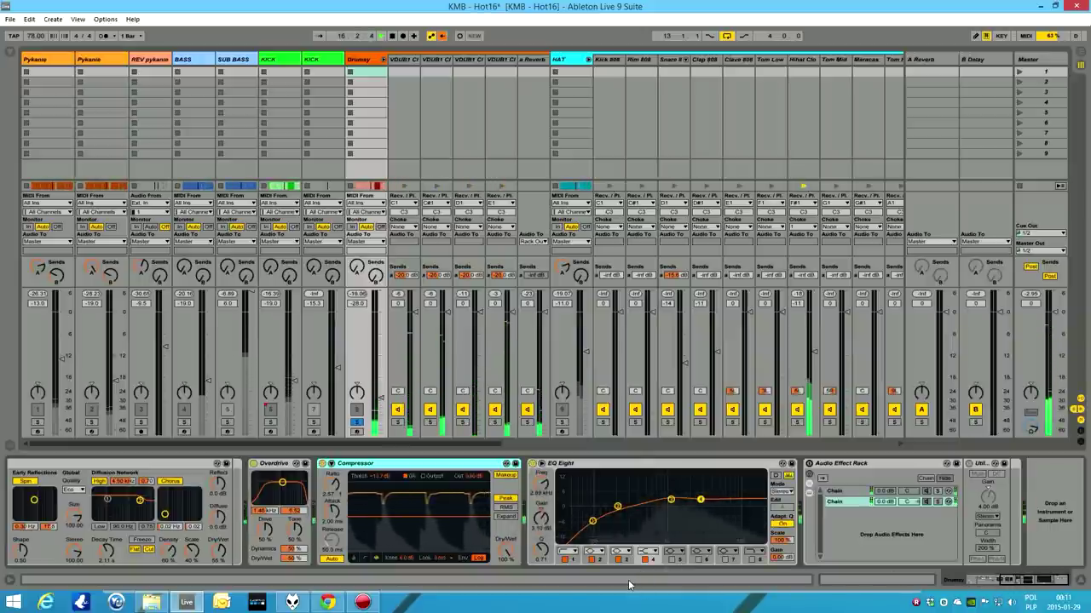
click(809, 464)
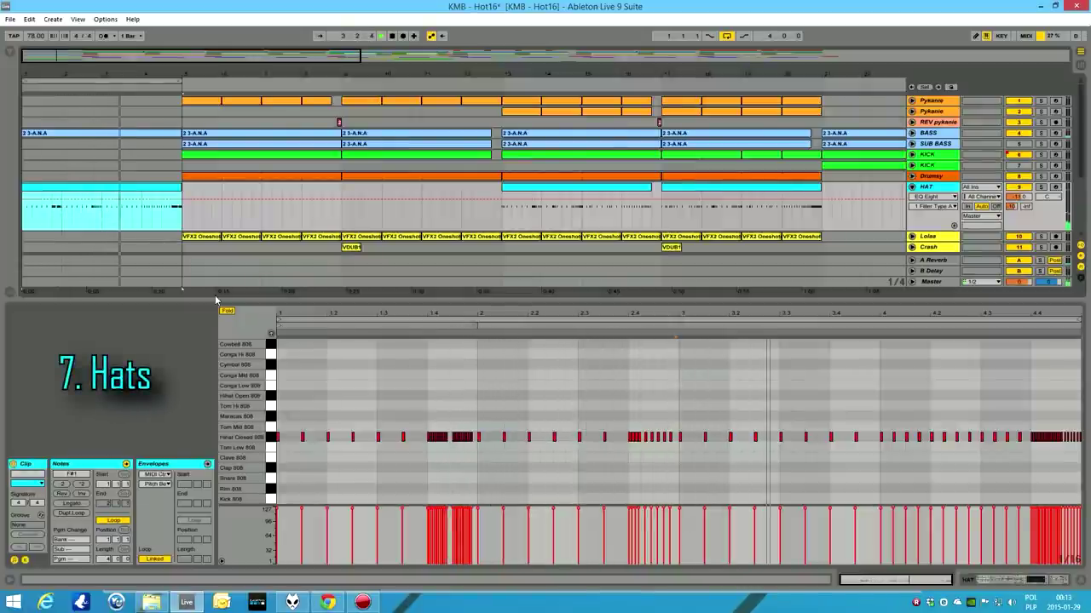
Step: Solo the HAT track and turn on its EQ Eight and Audio Effect Rack
click(1040, 187)
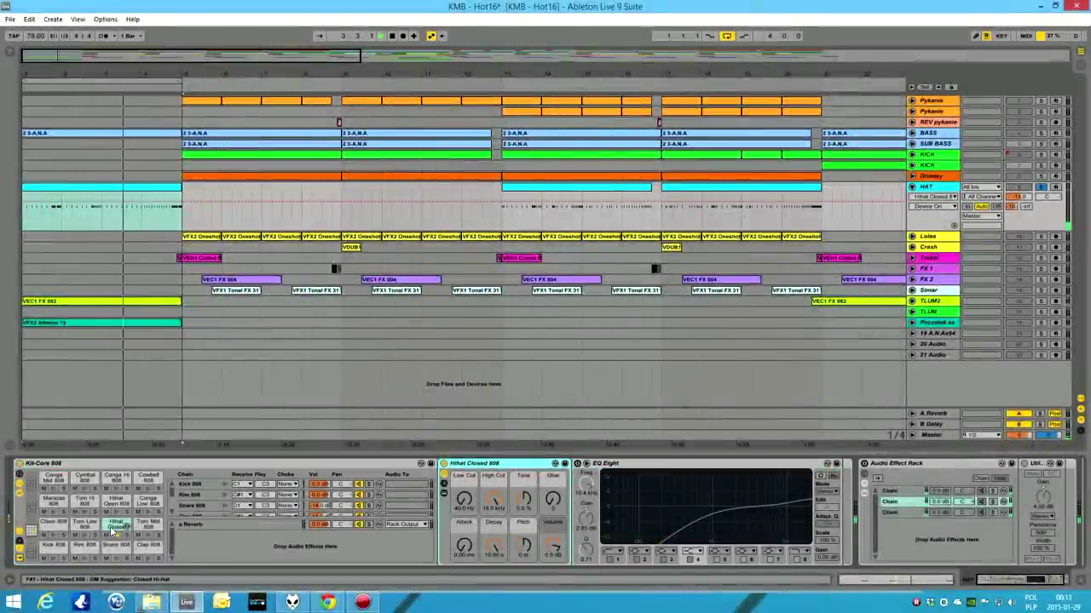
click(579, 468)
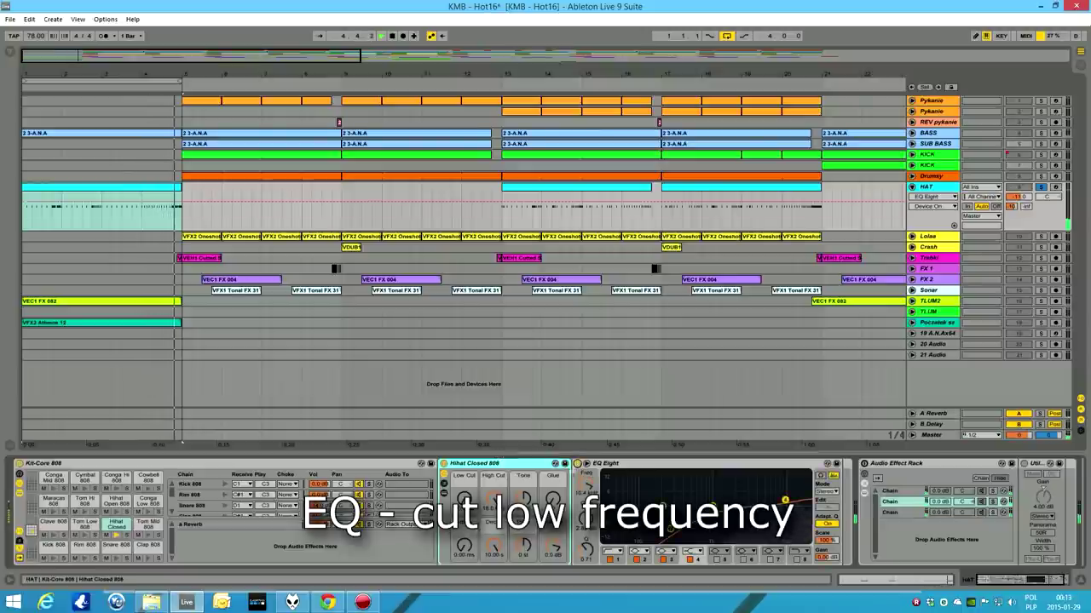
click(371, 525)
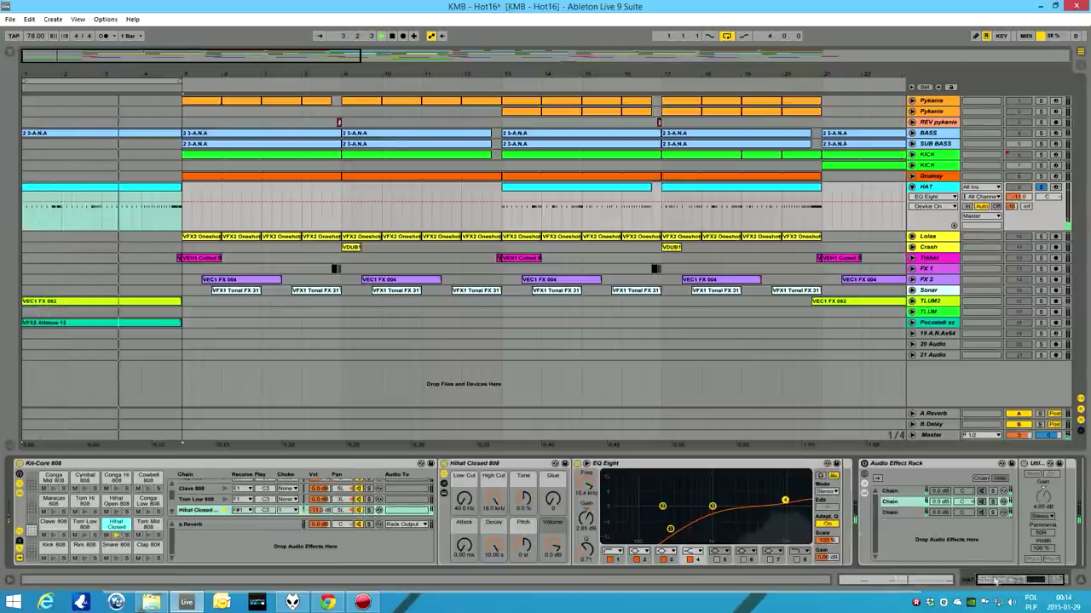
scroll(851, 546, down, 2)
click(809, 467)
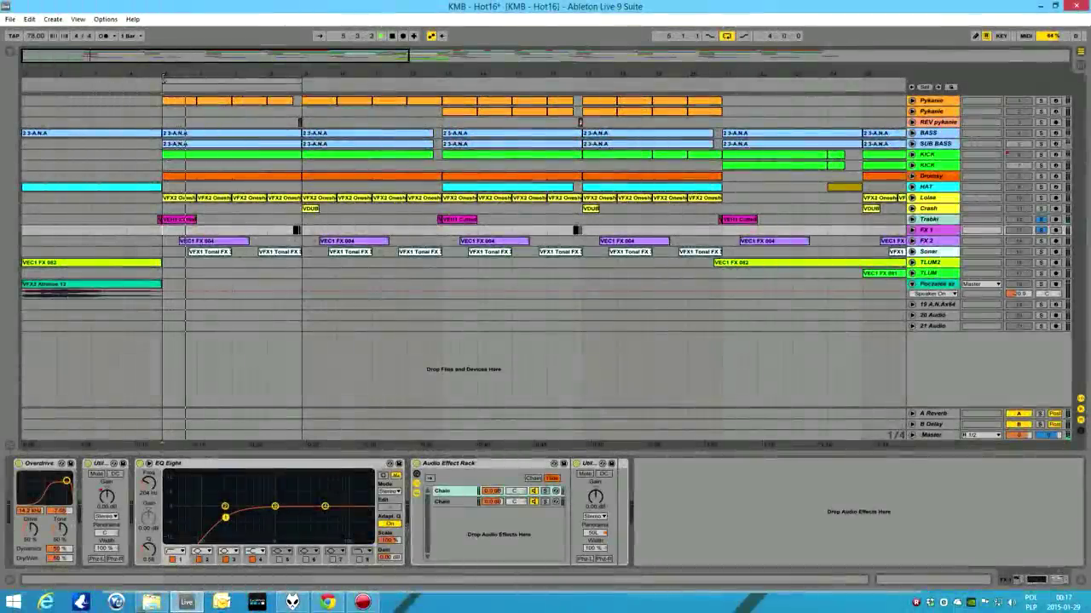
Step: Set the arrangement loop from 4.4.1 to 9.1.1, fit that range in view and clear the time selection
click(155, 78)
key(z)
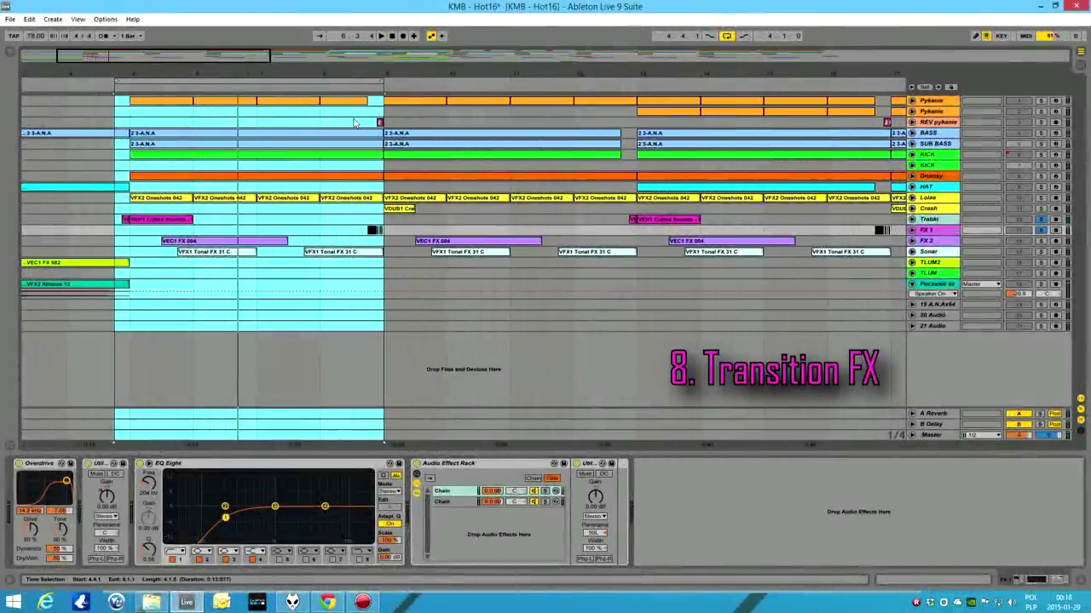
click(354, 122)
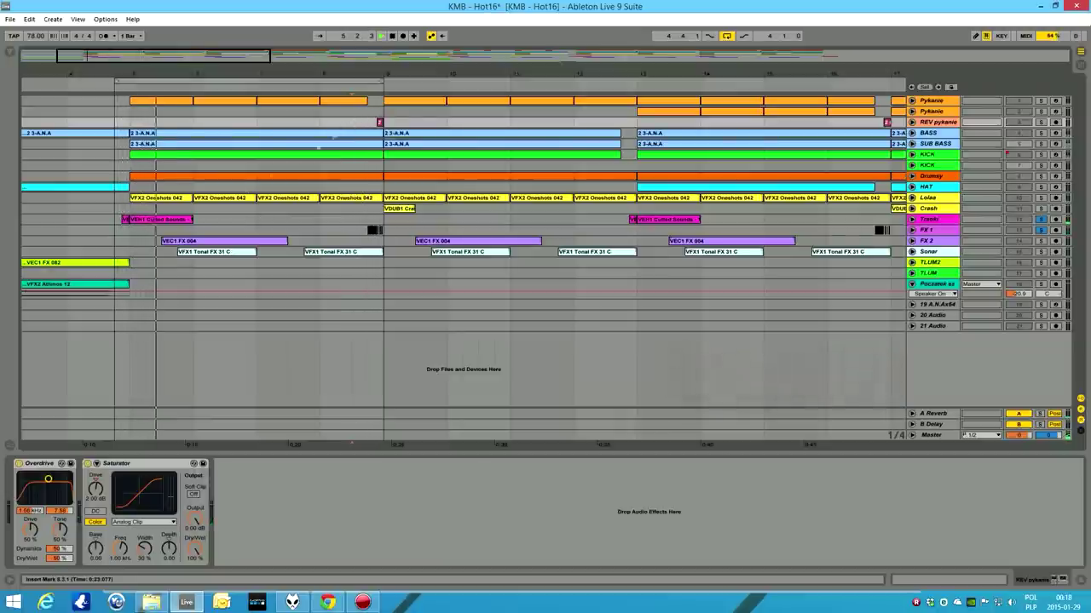
Step: Examine the pink transition track's effects and the waveforms of its two adjoining VEH1 Cutted Sounds clips near bar 5
click(156, 223)
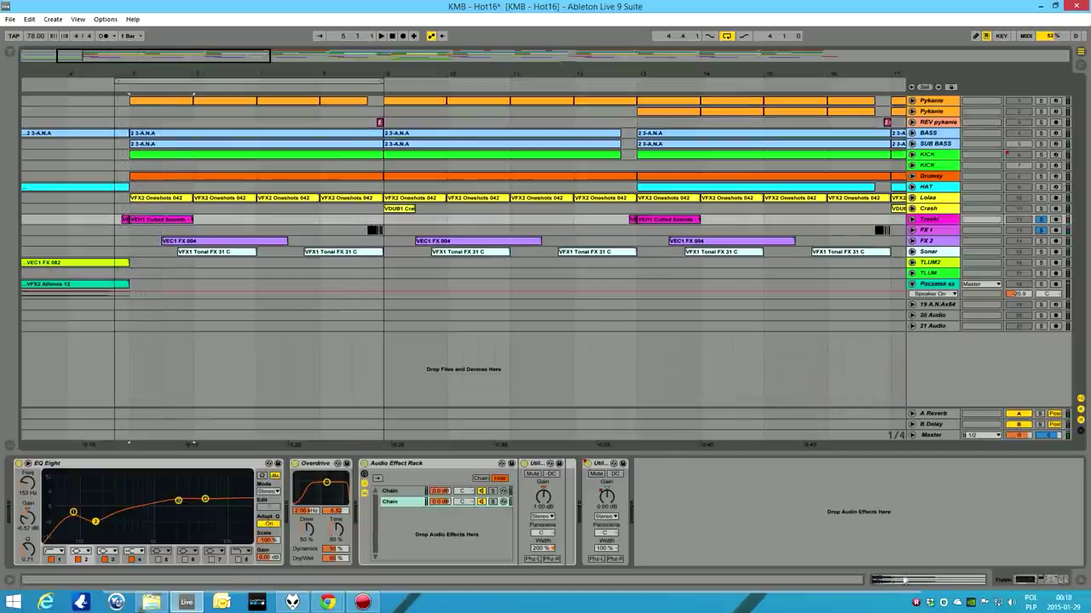
key(shift+Tab)
click(129, 232)
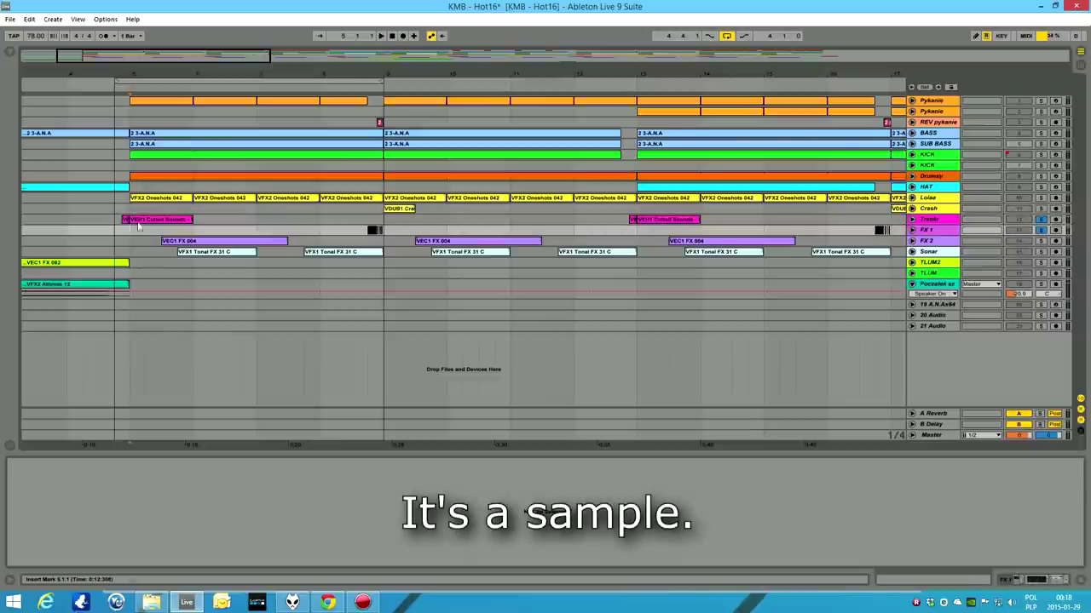
click(138, 221)
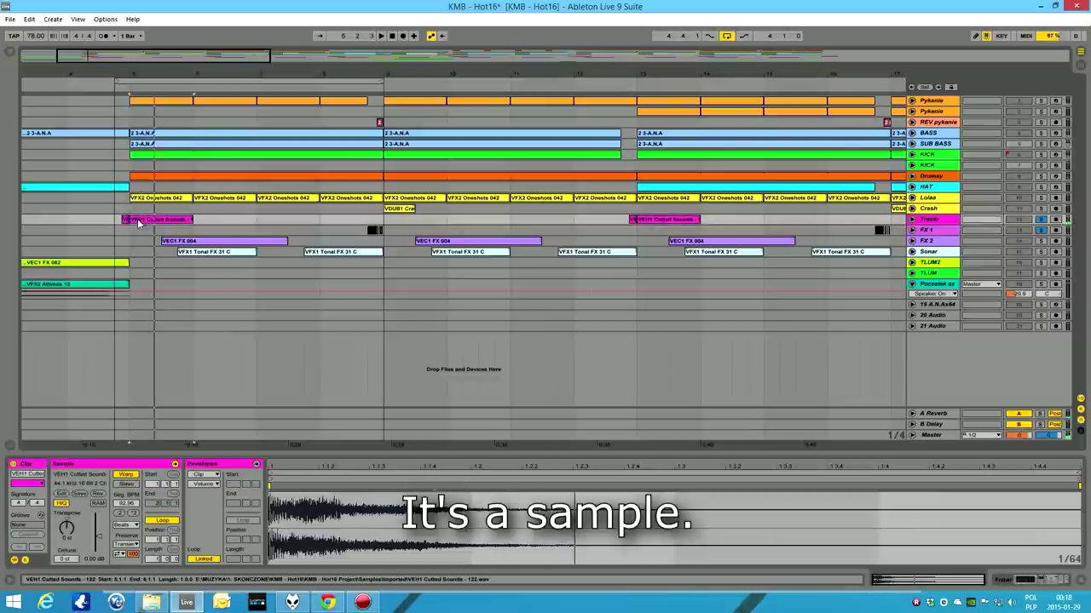
click(126, 221)
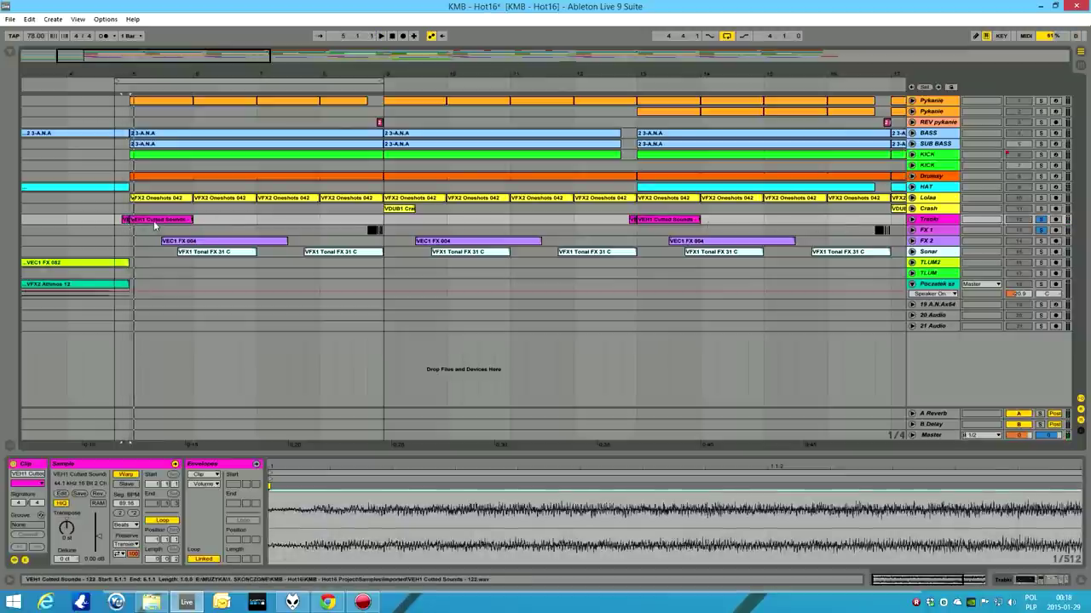
Step: Move the longer VEH1 Cutted Sounds clip away from the short clip before it, play the short clip alone, and undo the move
key(ctrl+z)
click(119, 223)
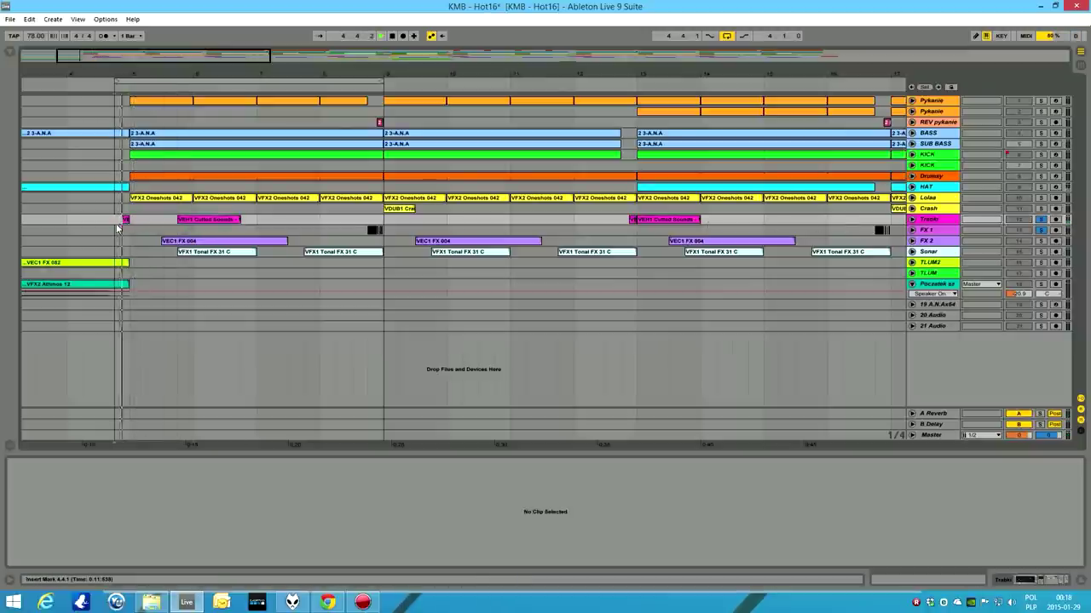
click(122, 222)
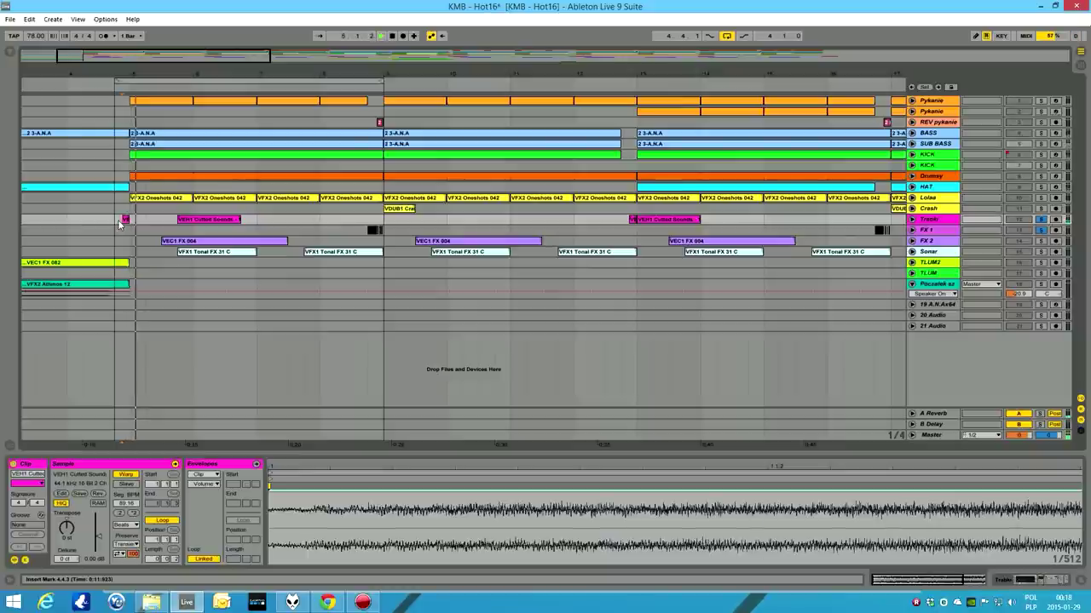
key(space)
drag(191, 223, 159, 226)
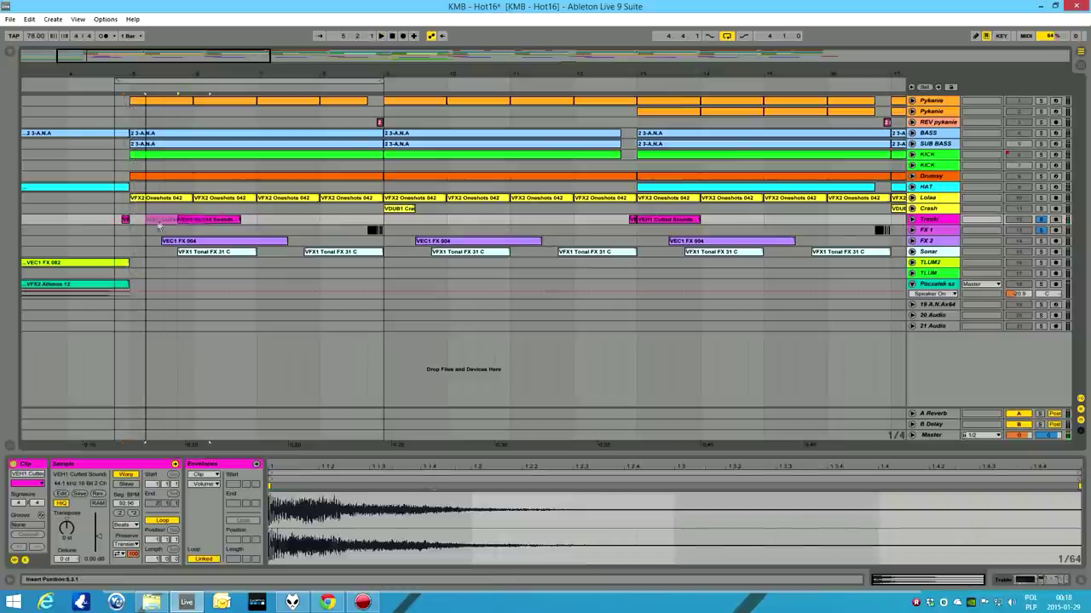
key(ctrl+z)
click(119, 224)
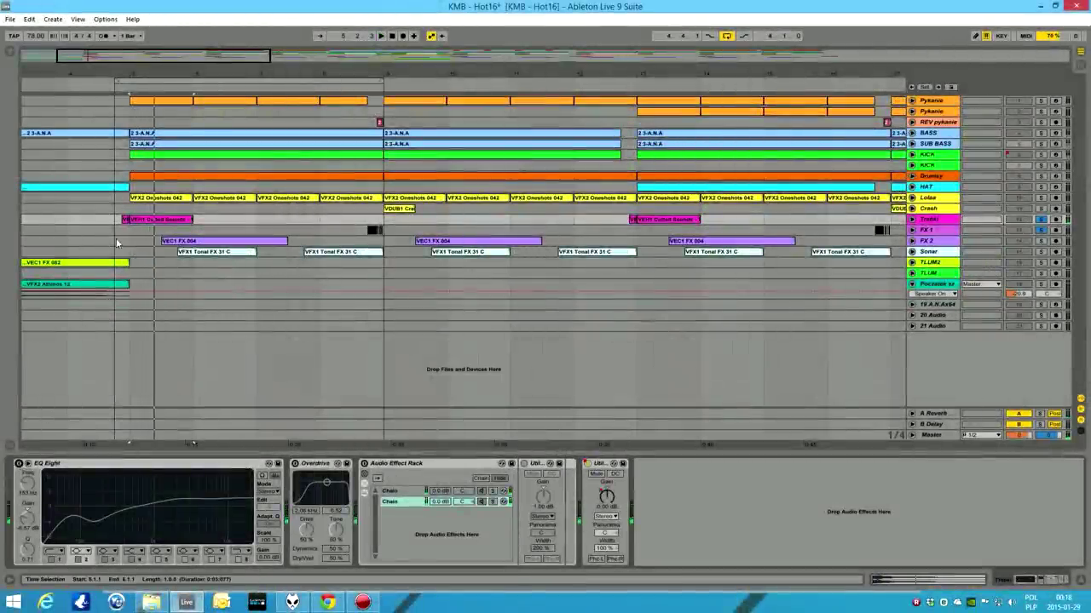
Step: Play the pink transition clips from 4.4.1 without effects and turn on the track's EQ Eight
click(117, 243)
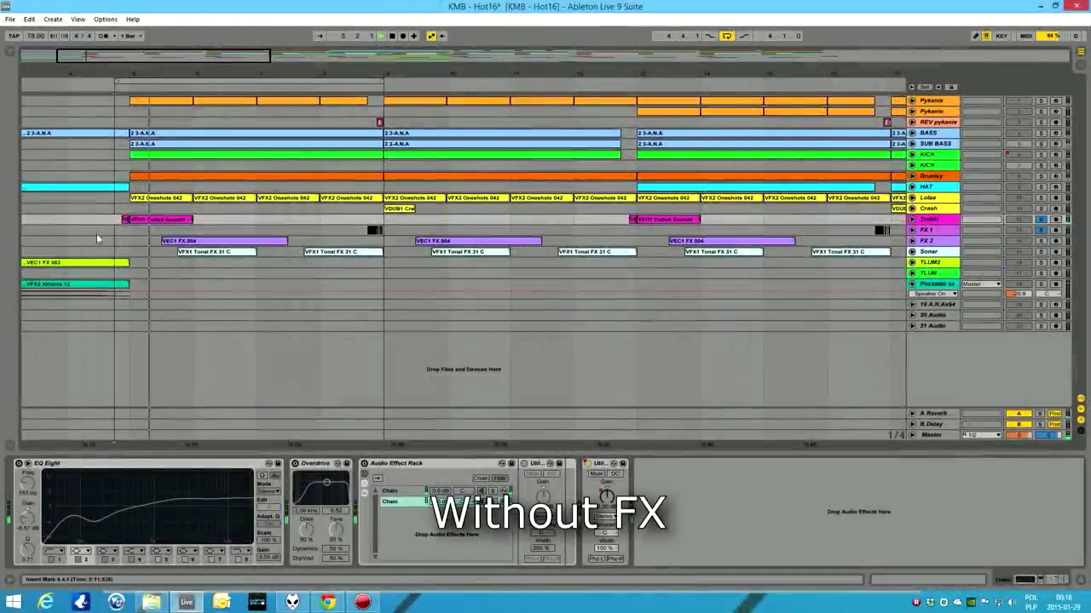
key(space)
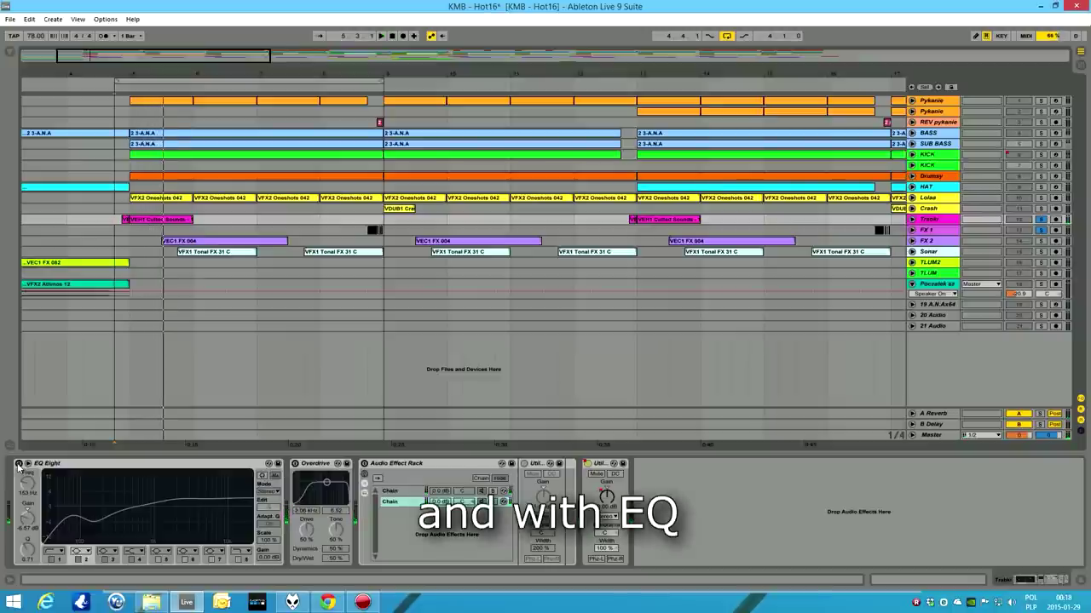
click(19, 464)
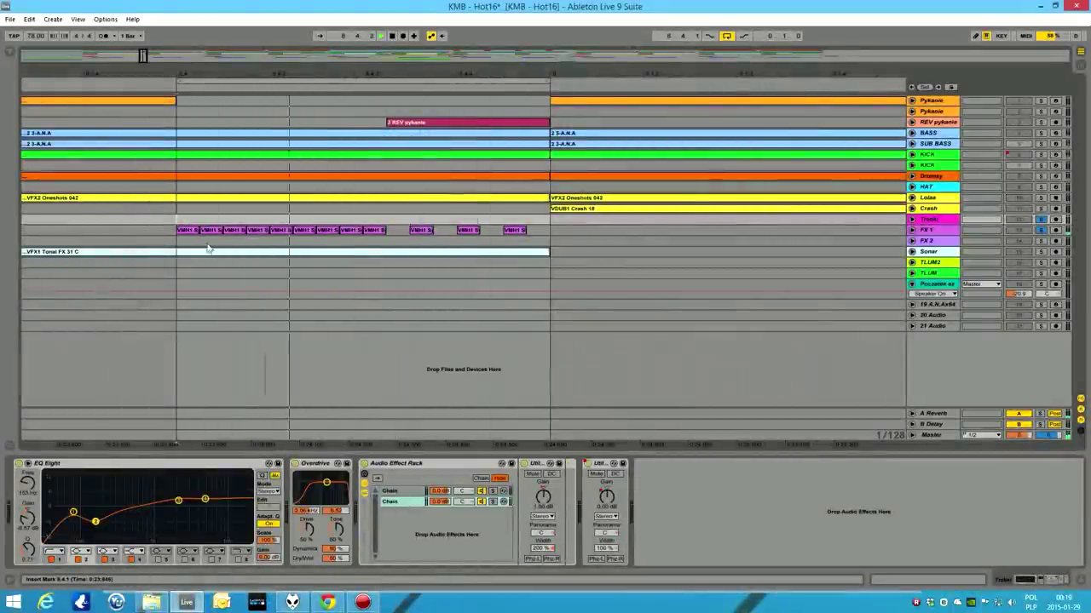
Step: Select the first clip on the FX 1 track and bypass the track's effects, including EQ Eight and Overdrive
click(184, 228)
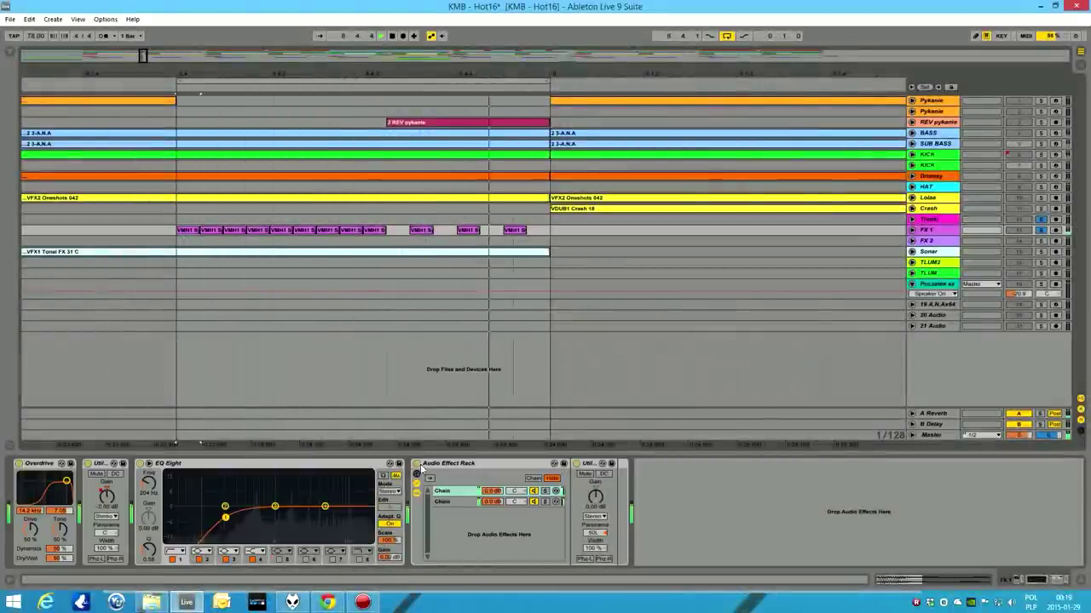
click(140, 464)
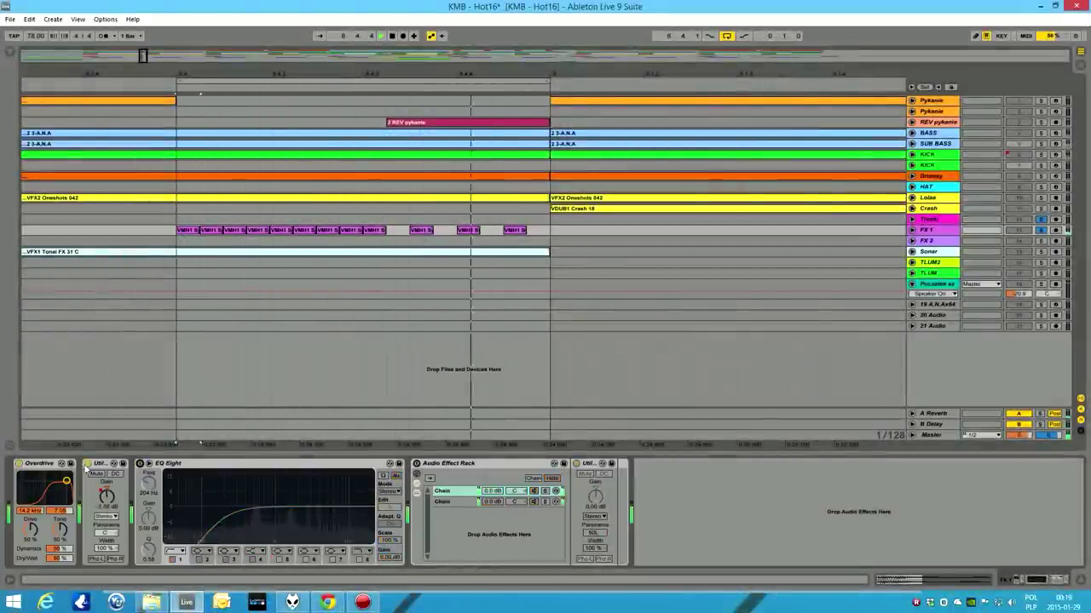
click(19, 463)
key(space)
Step: Examine the sample waveform of the short VMH1 Synth clips on the FX 1 track
key(shift+Tab)
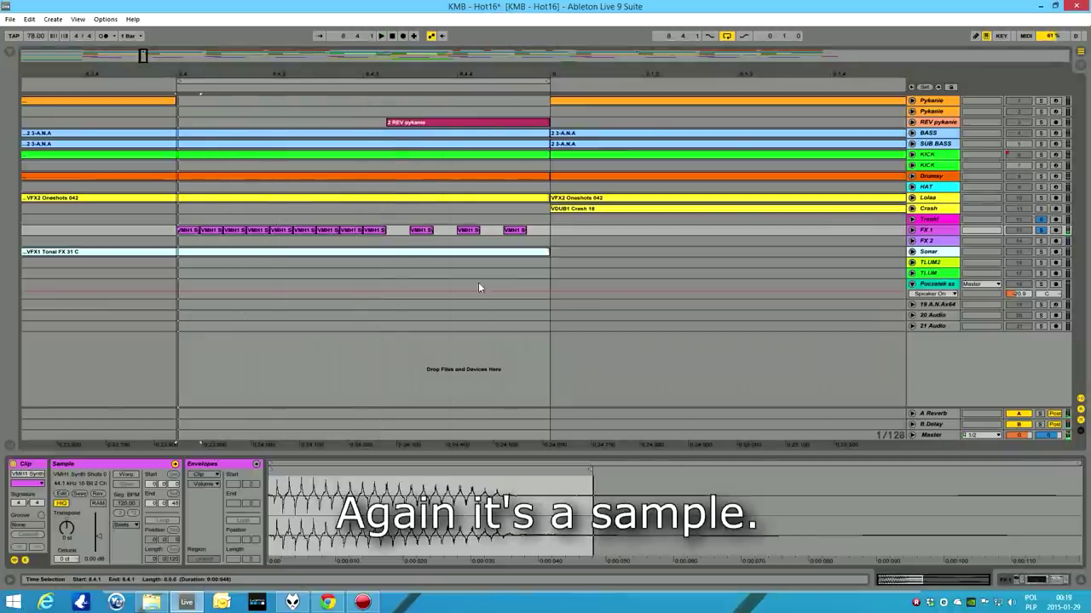
click(490, 275)
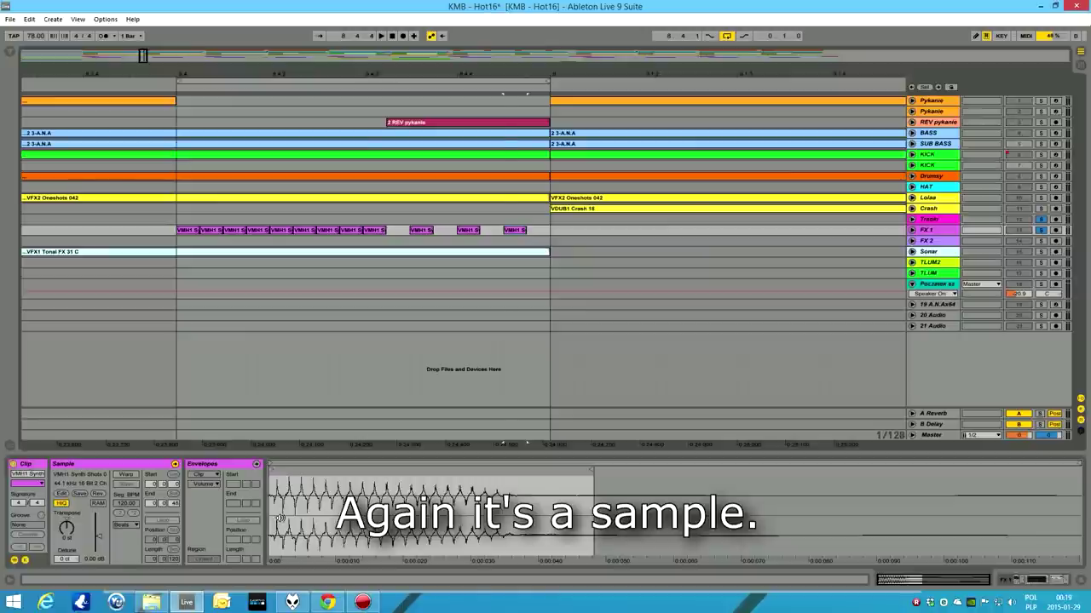
click(280, 518)
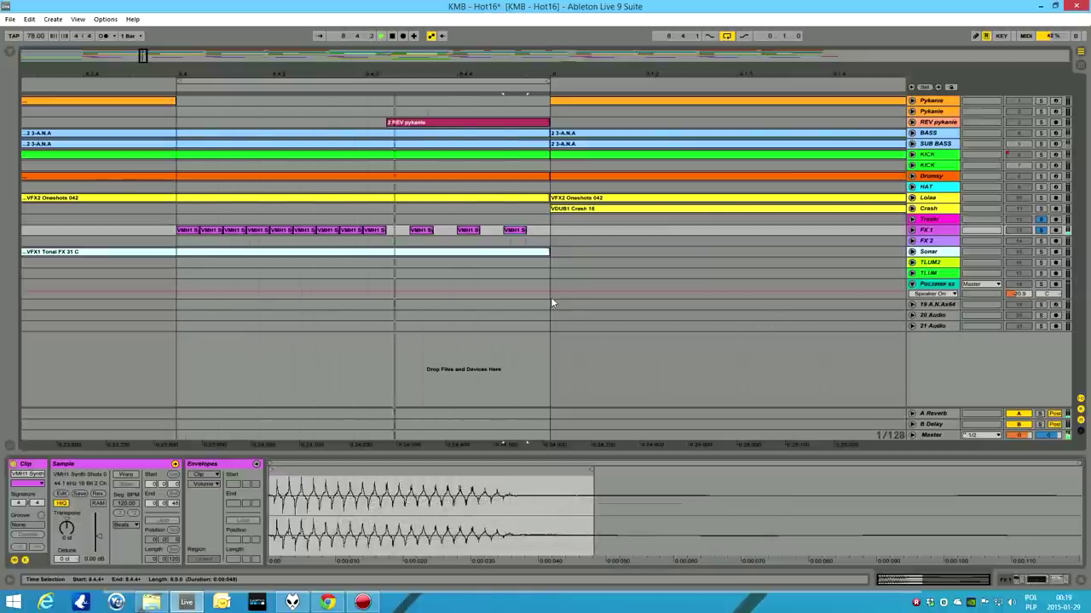
Step: Turn on the FX 1 track's Overdrive, its first Utility and its EQ Eight one after another during playback
key(shift+Tab)
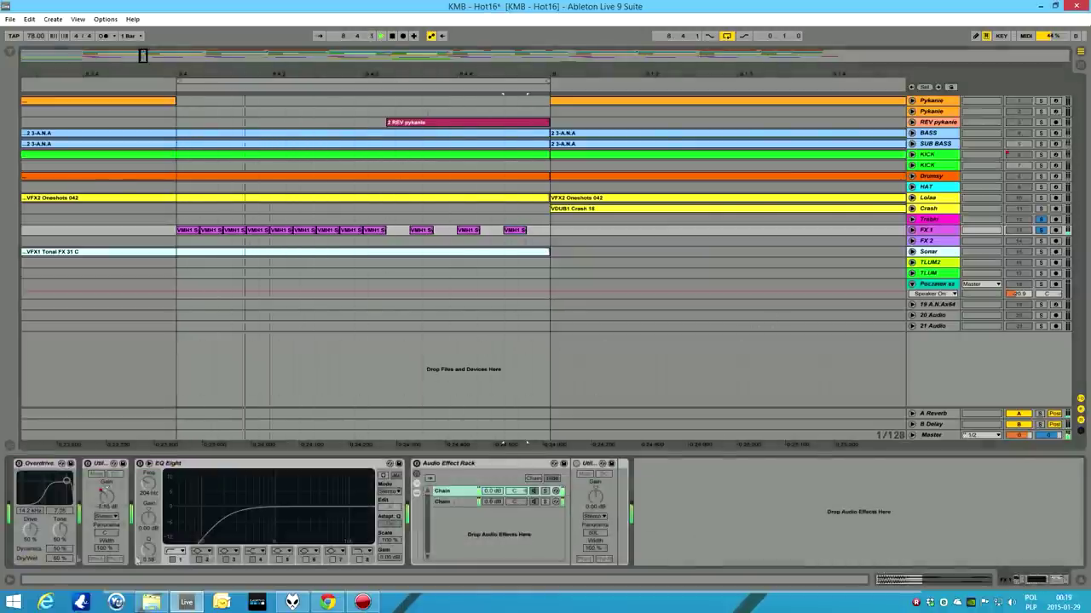
click(24, 470)
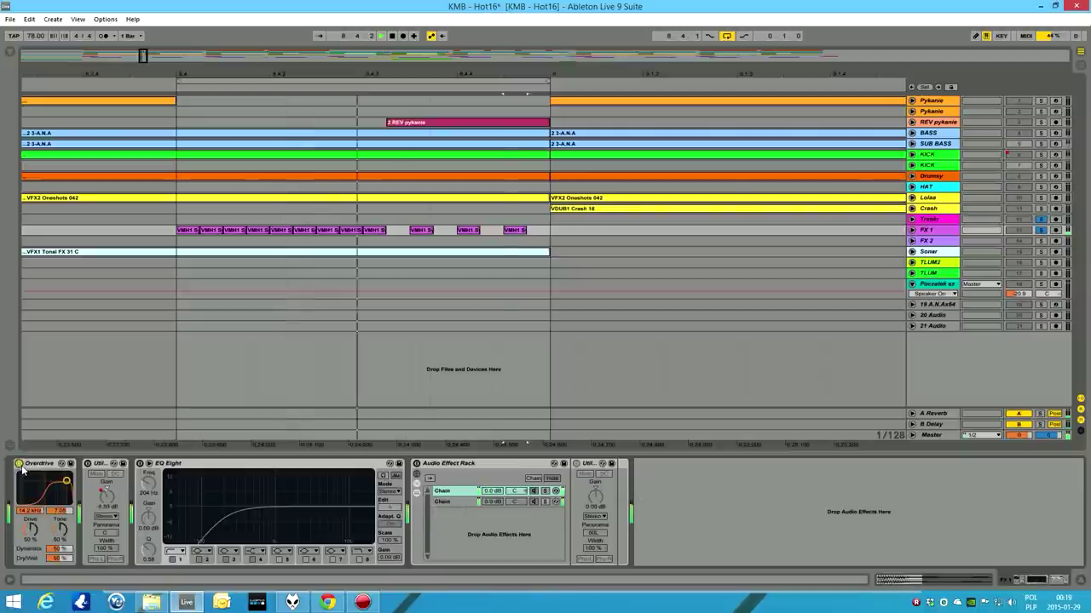
click(87, 466)
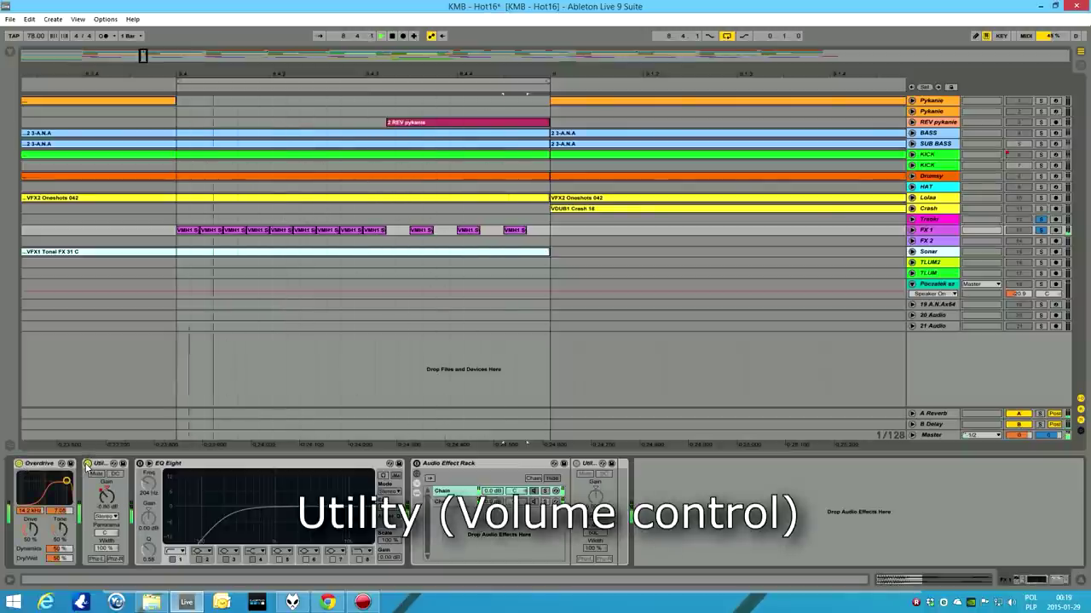
click(140, 465)
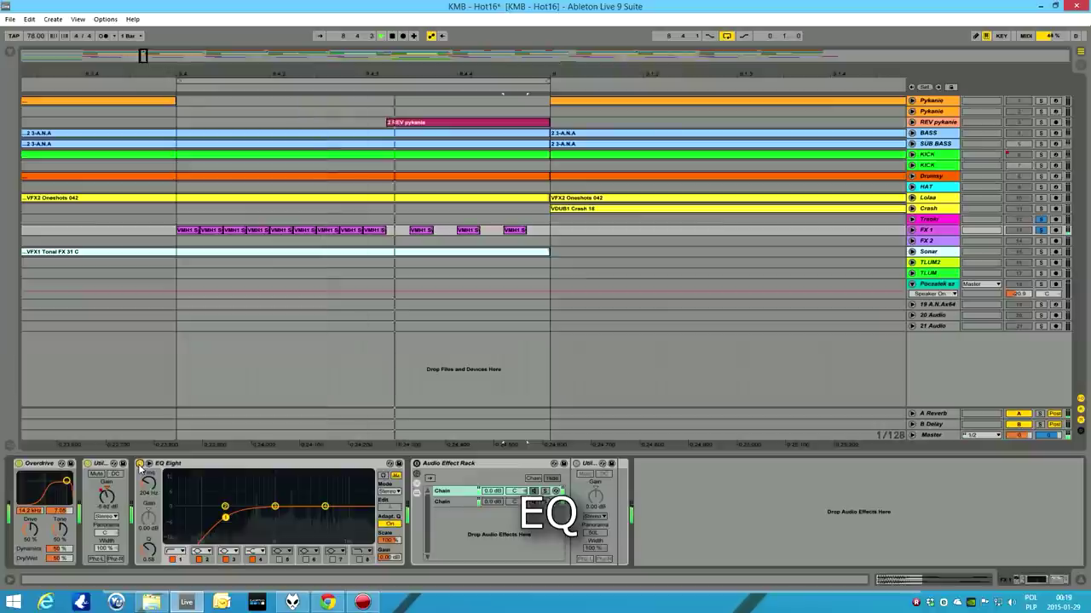
Step: Unfold and enlarge the FX 1 track and show the Gain automation of its Utility over the clips
click(911, 230)
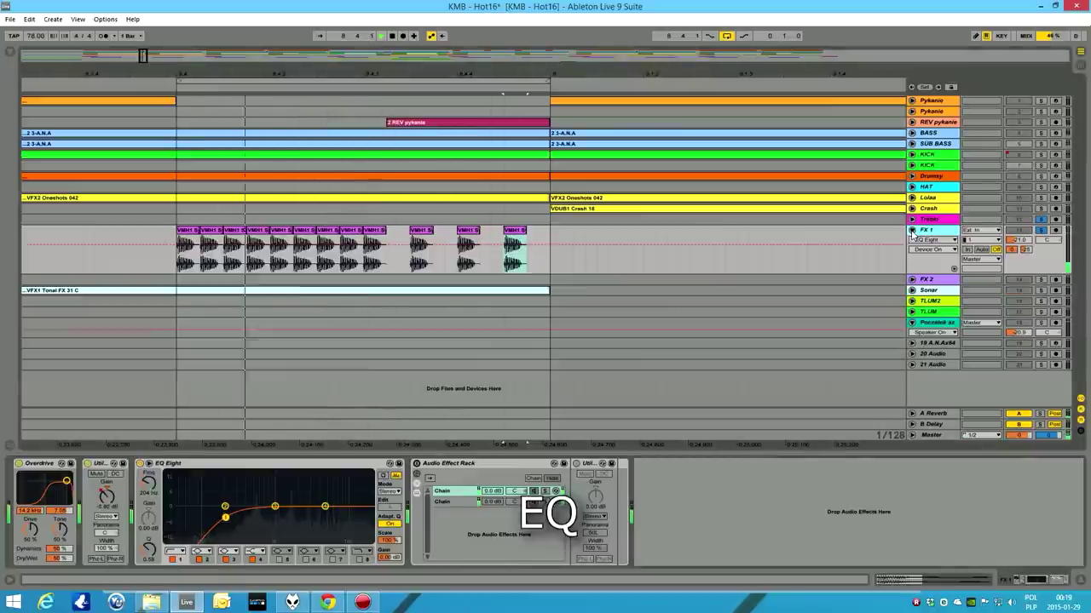
click(937, 240)
click(933, 271)
click(934, 250)
click(937, 290)
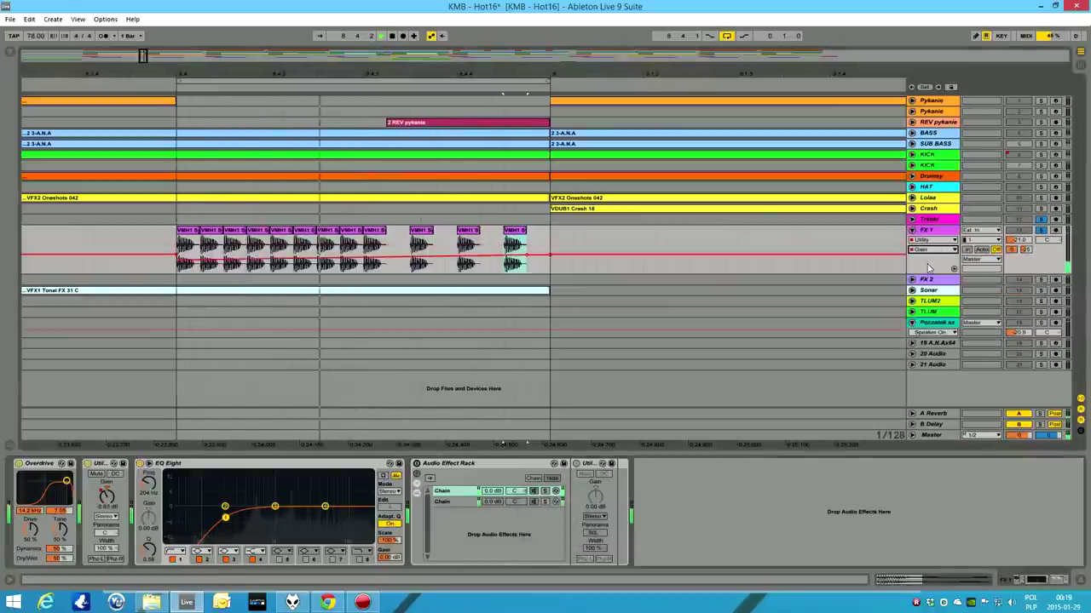
click(257, 179)
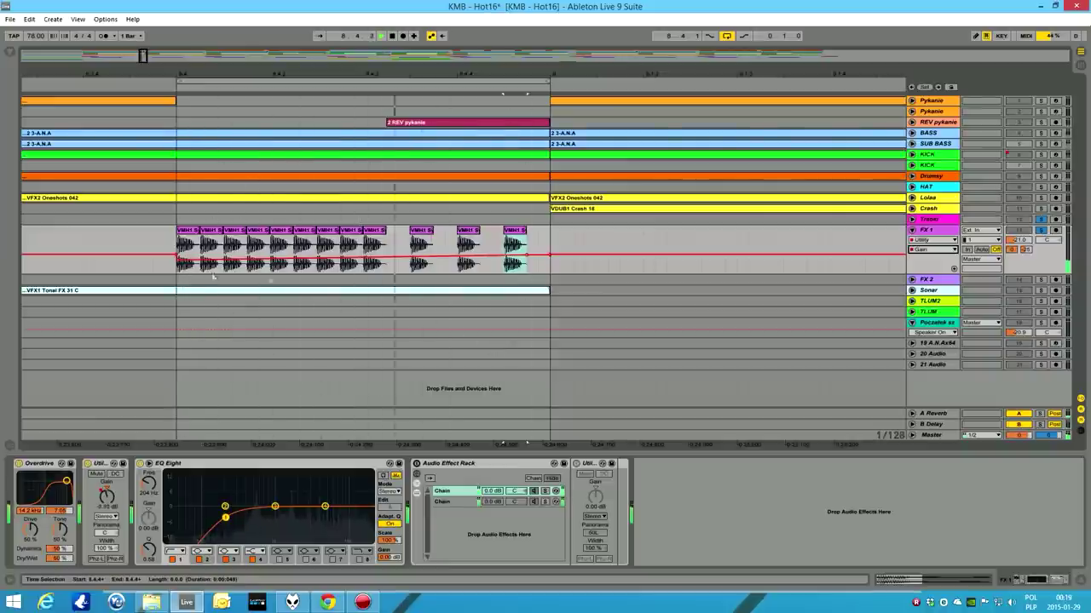
drag(939, 274, 939, 380)
Step: Switch the FX 1 track's first Utility off and back on to compare the sound
click(88, 466)
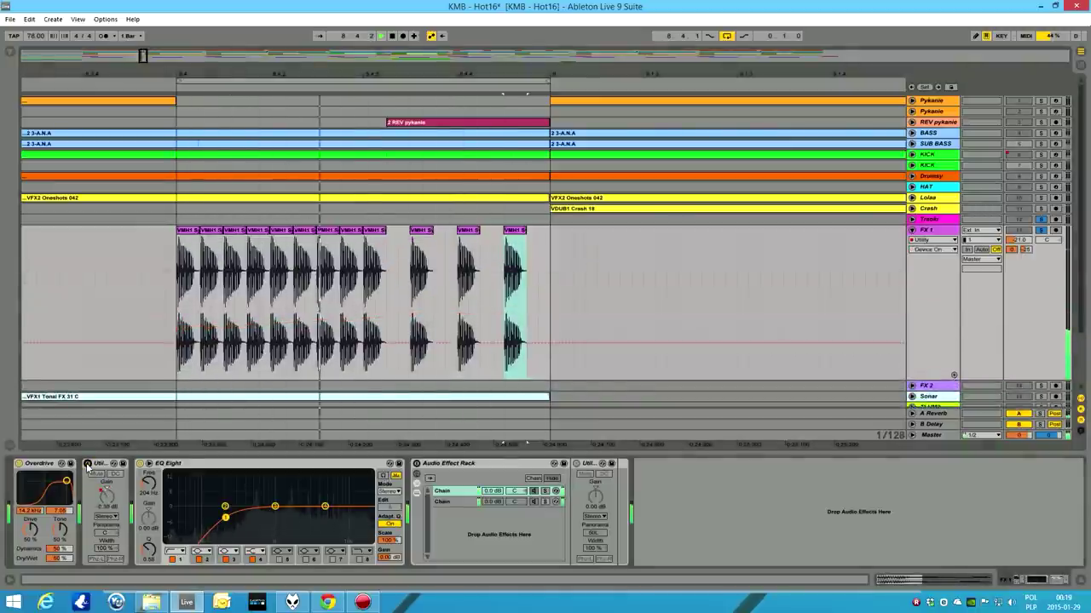
click(88, 465)
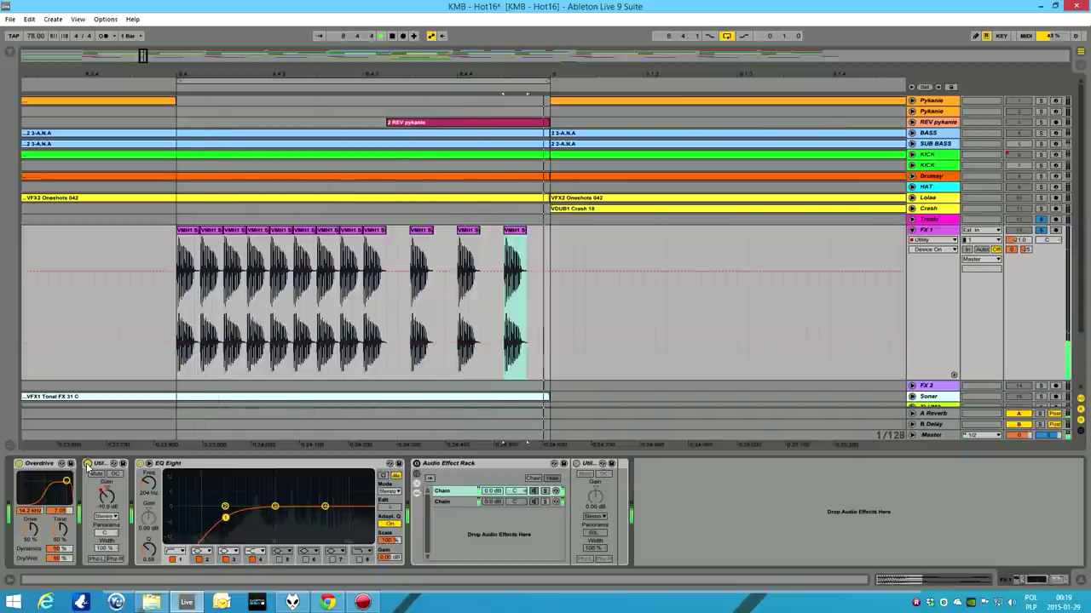
click(492, 491)
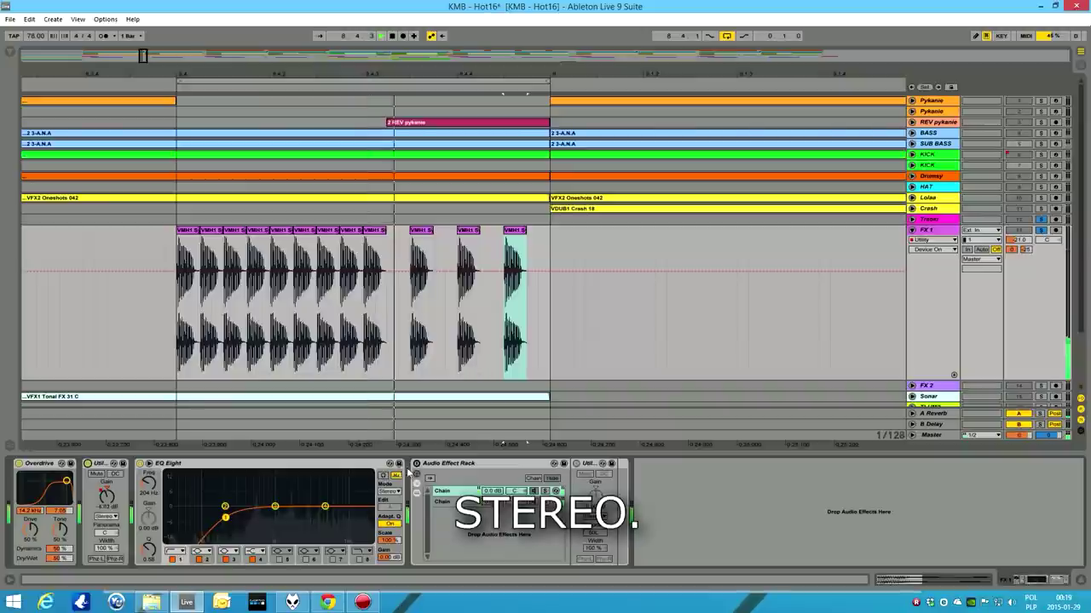
click(475, 397)
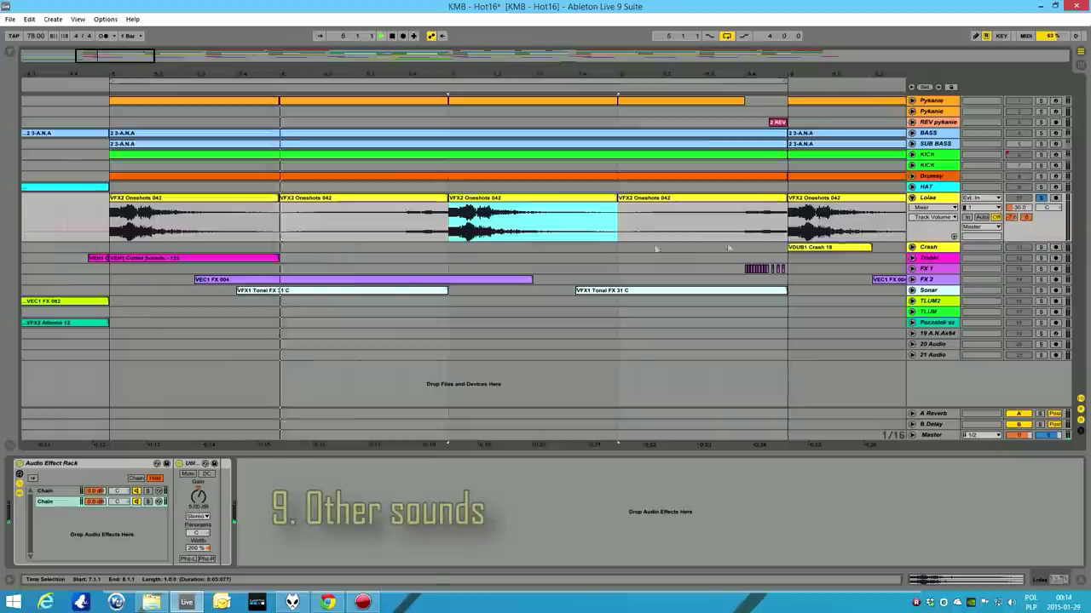
Step: Duplicate the yellow Lolaa track and delete the reversed VFX2 Oneshots 042 clips in bars 6 and 8 of the copy
right_click(934, 199)
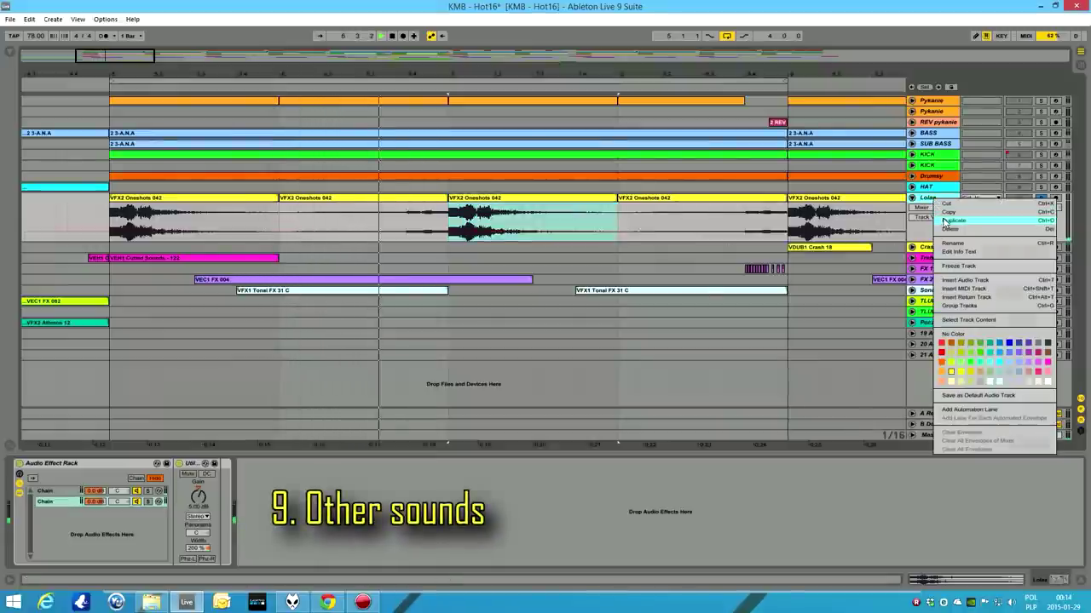
click(946, 213)
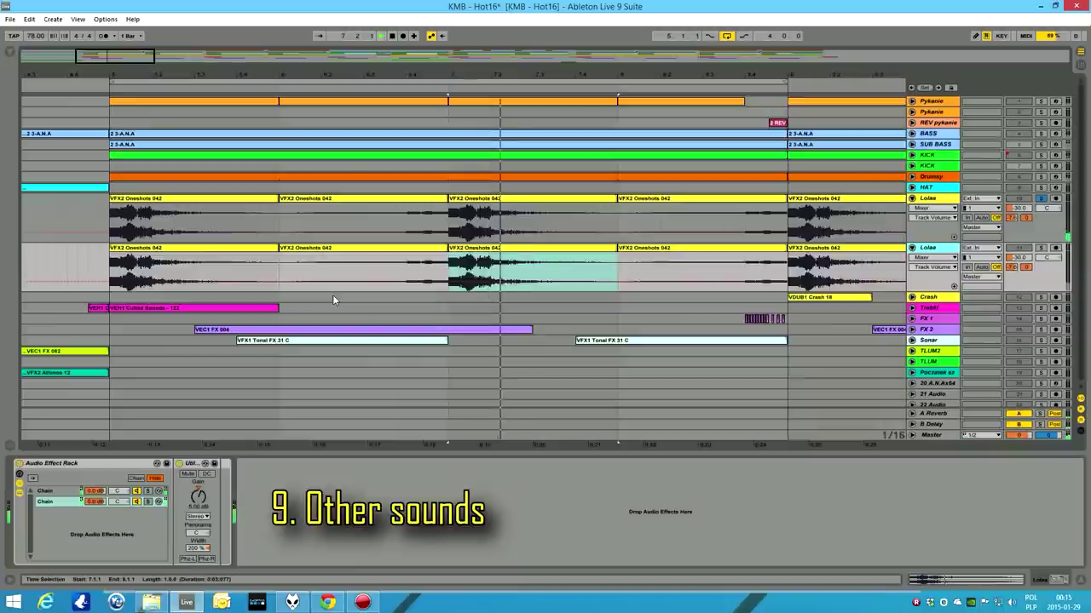
click(375, 253)
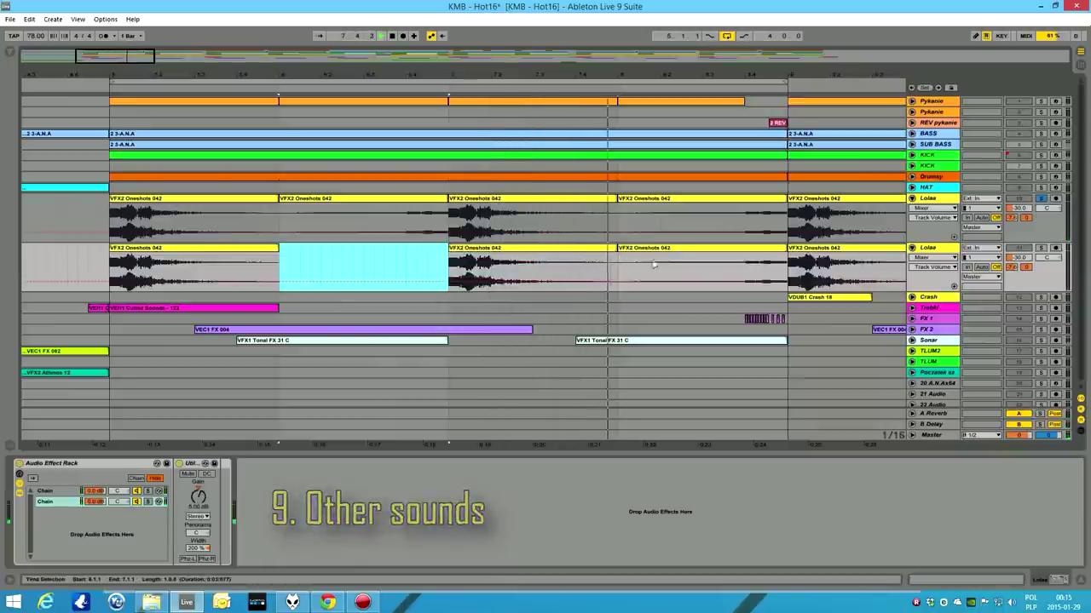
drag(376, 253, 665, 256)
key(Delete)
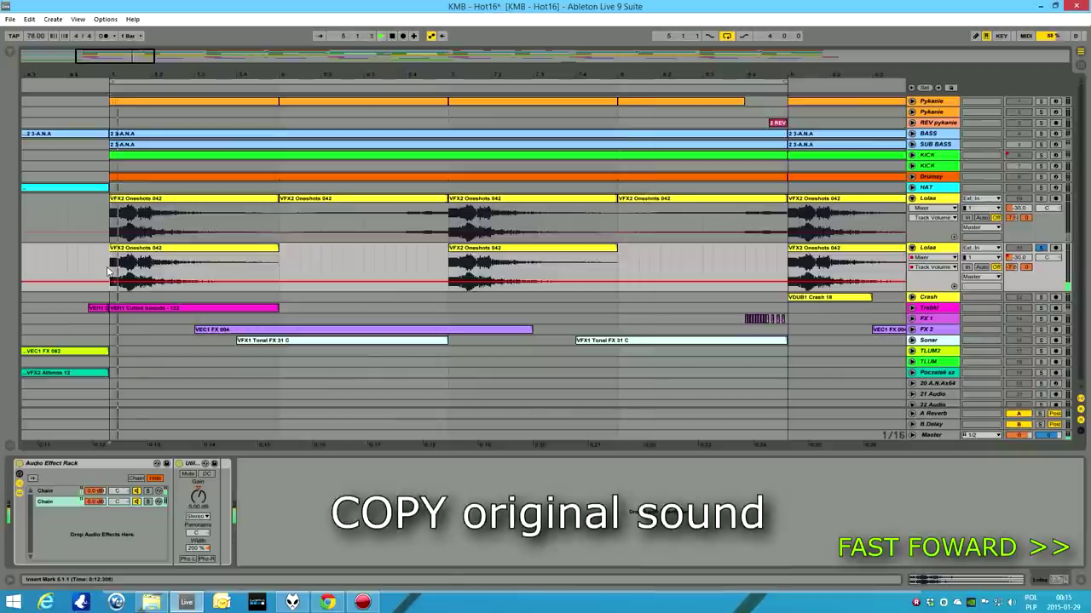
Step: Duplicate the bar 5 VFX2 Oneshots 042 clip into bar 6 of the copied Lolaa track and reverse the new clip
click(156, 252)
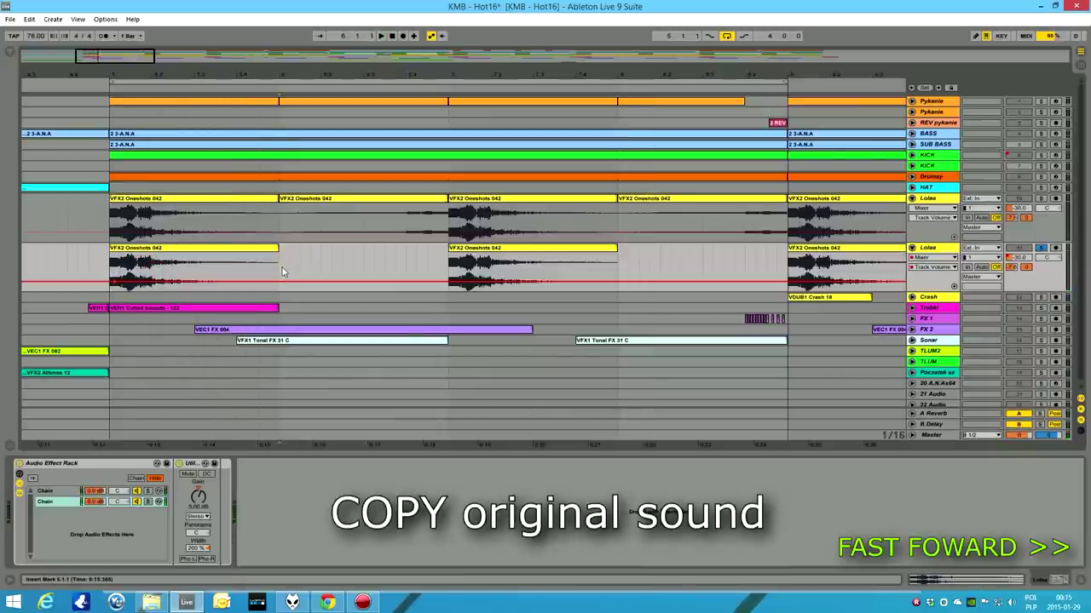
key(ctrl+d)
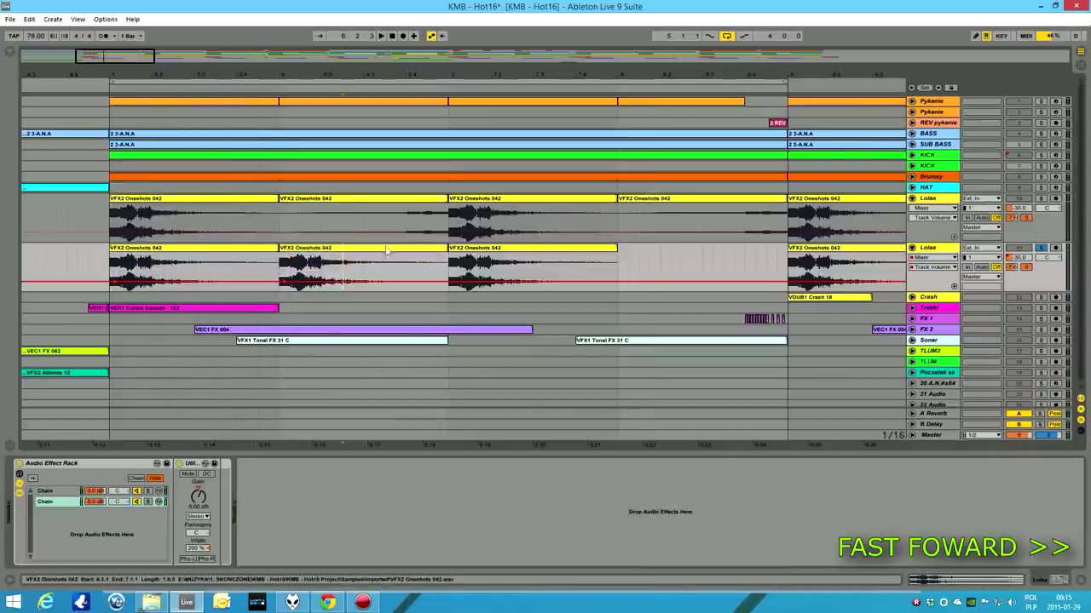
double_click(389, 248)
click(98, 493)
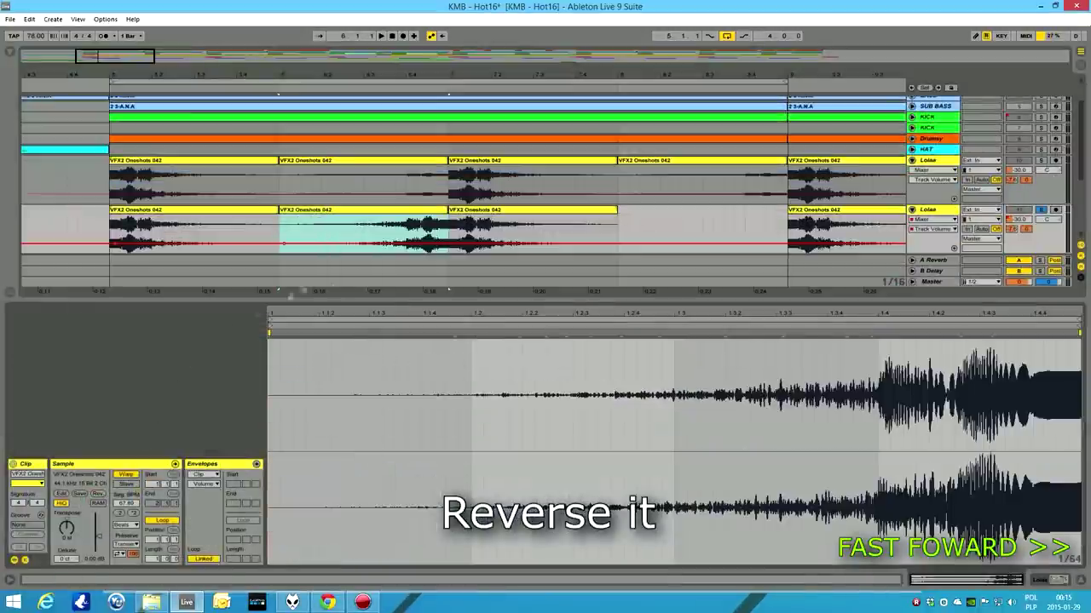
Step: Split the reversed VFX2 Oneshots 042 clip at 6.2.3 and delete the part before the split
click(342, 230)
key(ctrl+e)
key(Delete)
click(344, 244)
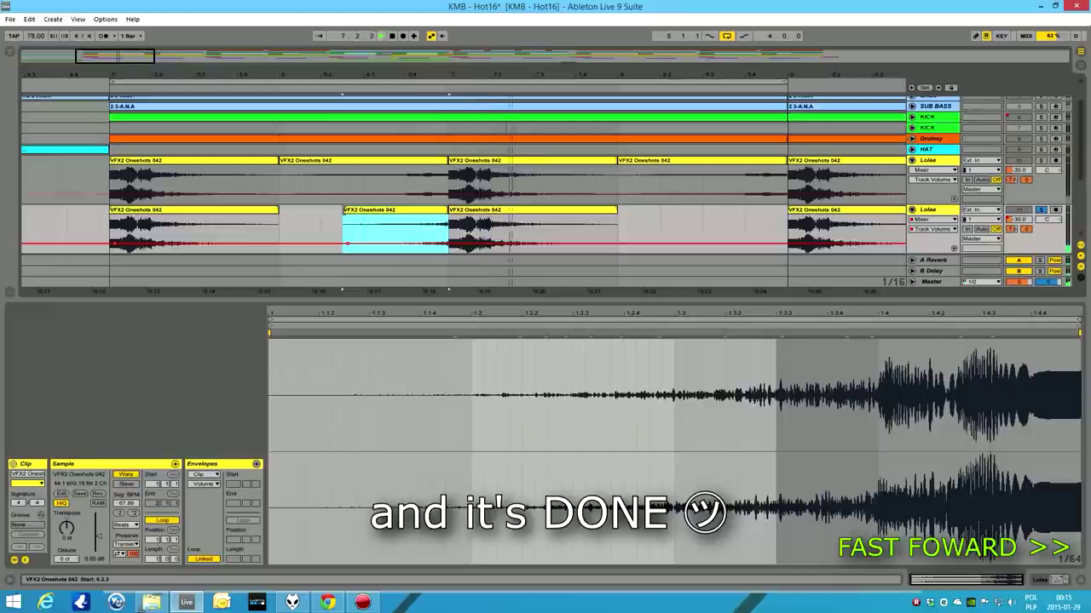
click(951, 215)
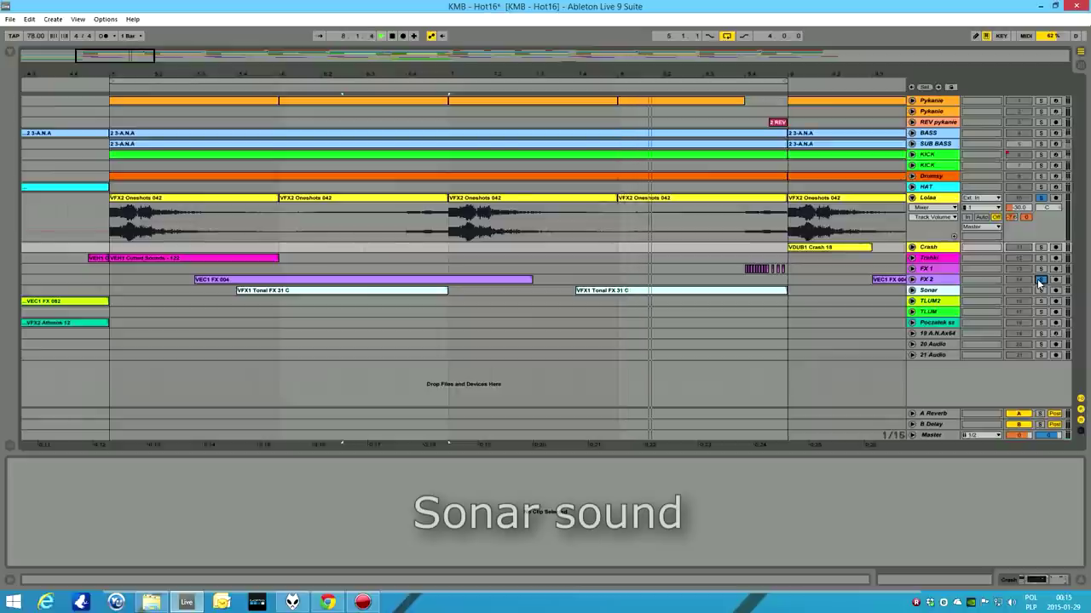
Step: Solo the FX 2 and Sonar tracks, unfold FX 2 and view its VEC1 FX 004 clip and effects
drag(1039, 280, 1040, 292)
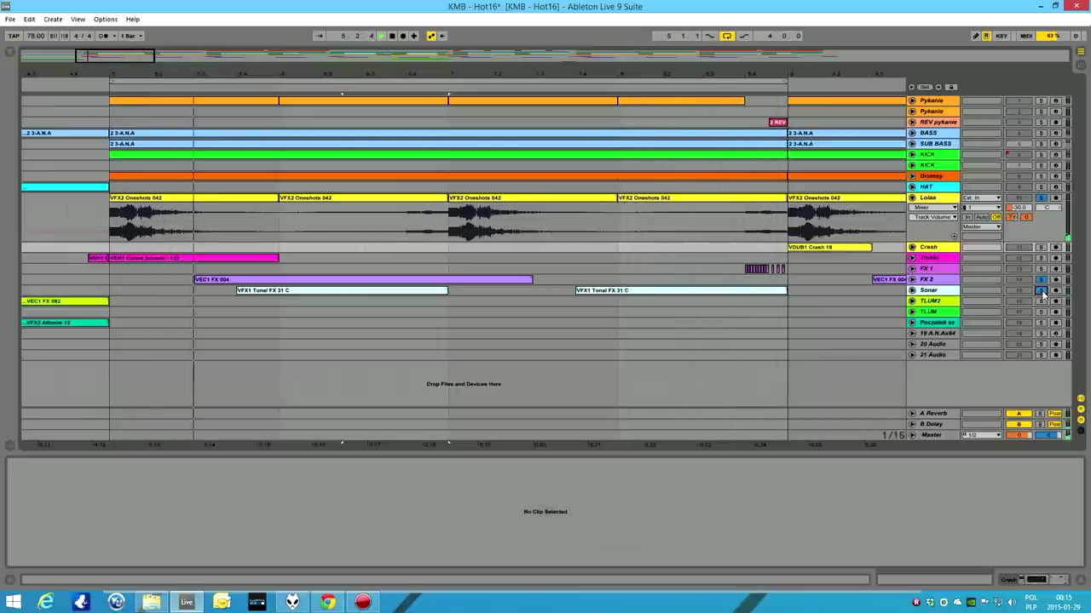
click(927, 283)
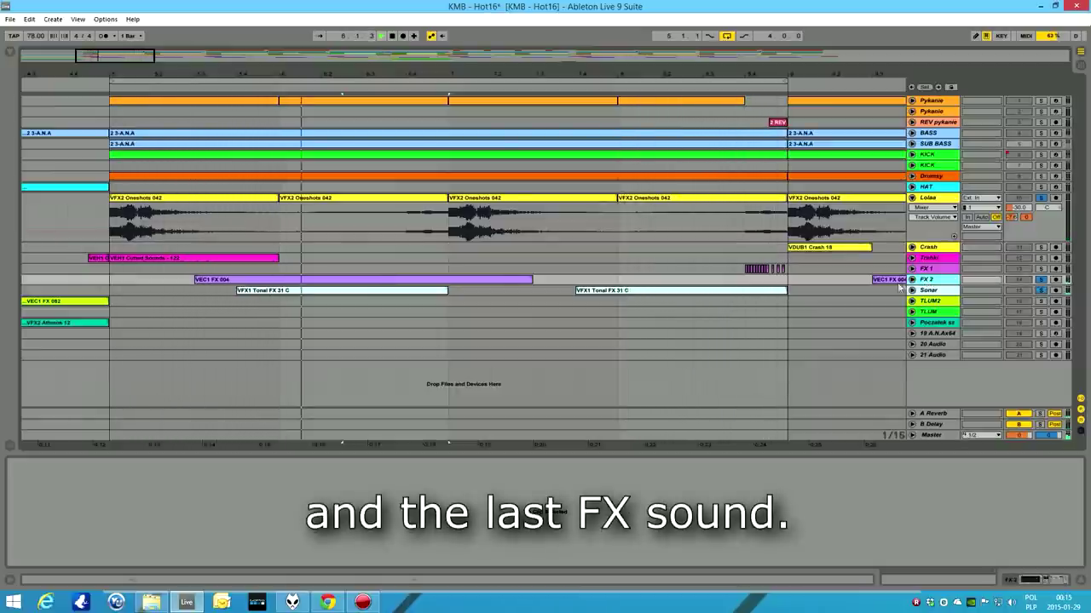
click(912, 280)
click(345, 294)
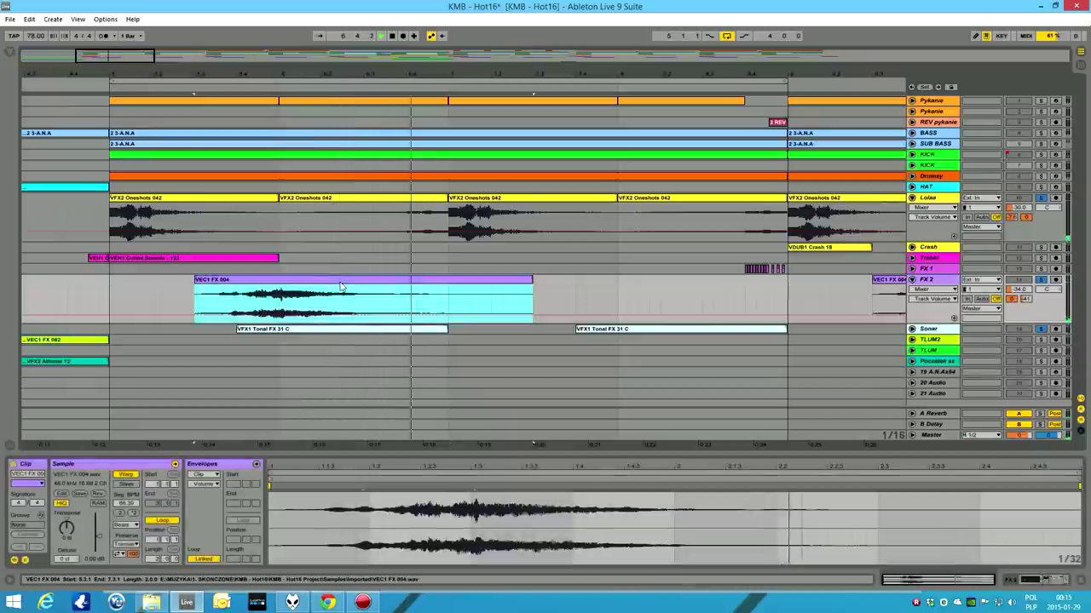
click(1012, 580)
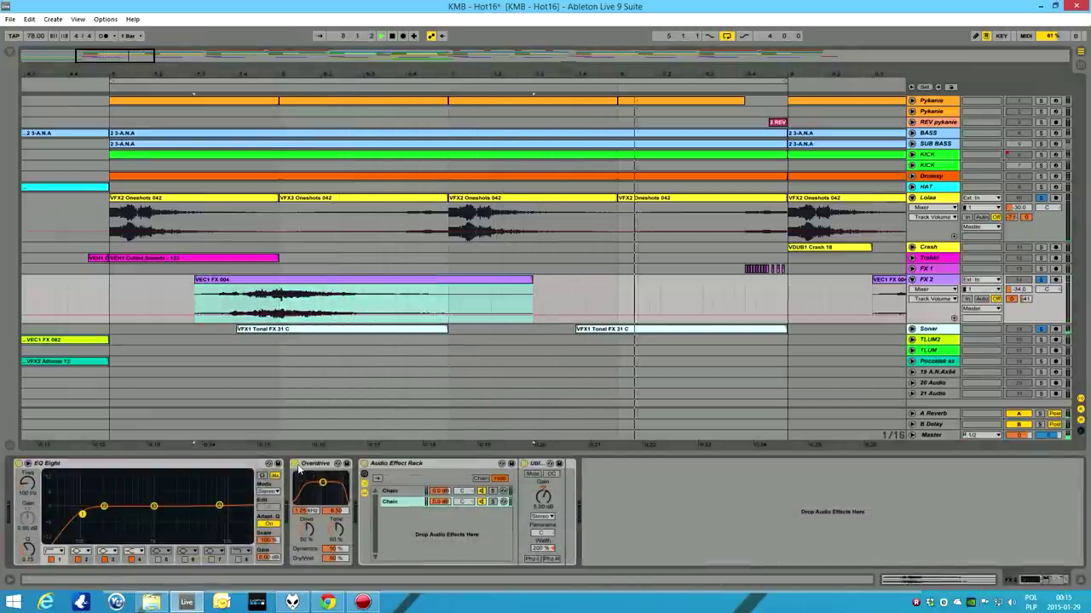
Step: Unfold the Sonar track and select its first VFX1 Tonal FX 31 C clip to review the track's effects
click(927, 328)
click(912, 328)
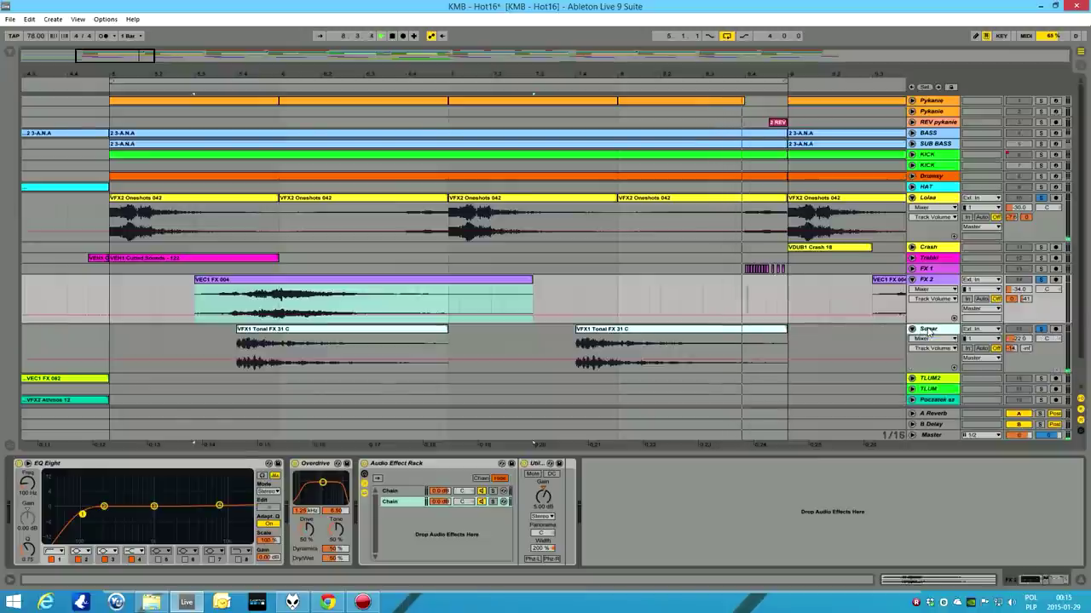
click(340, 329)
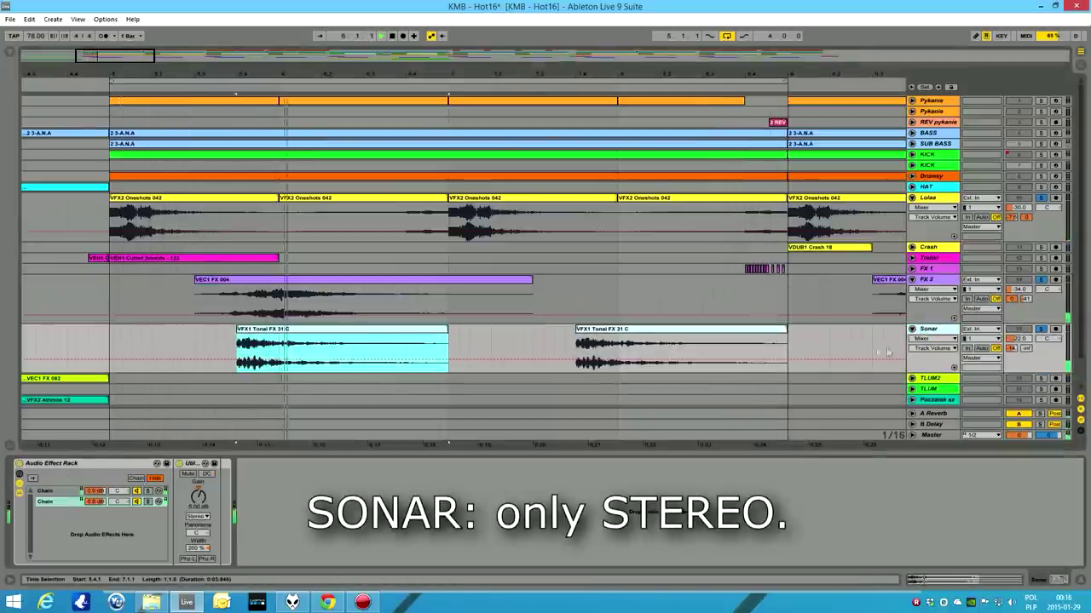
Step: Turn off the Overdrive on the FX 2 track
click(937, 281)
click(295, 468)
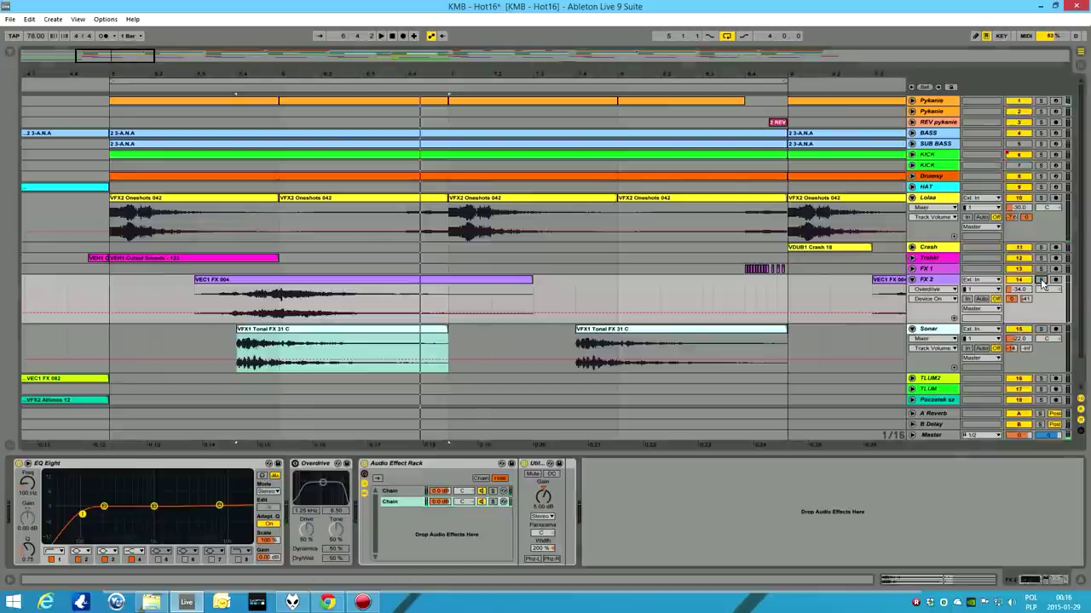
Step: Play back the soloed FX 2 track without its Overdrive, and turn the Overdrive back on
key(space)
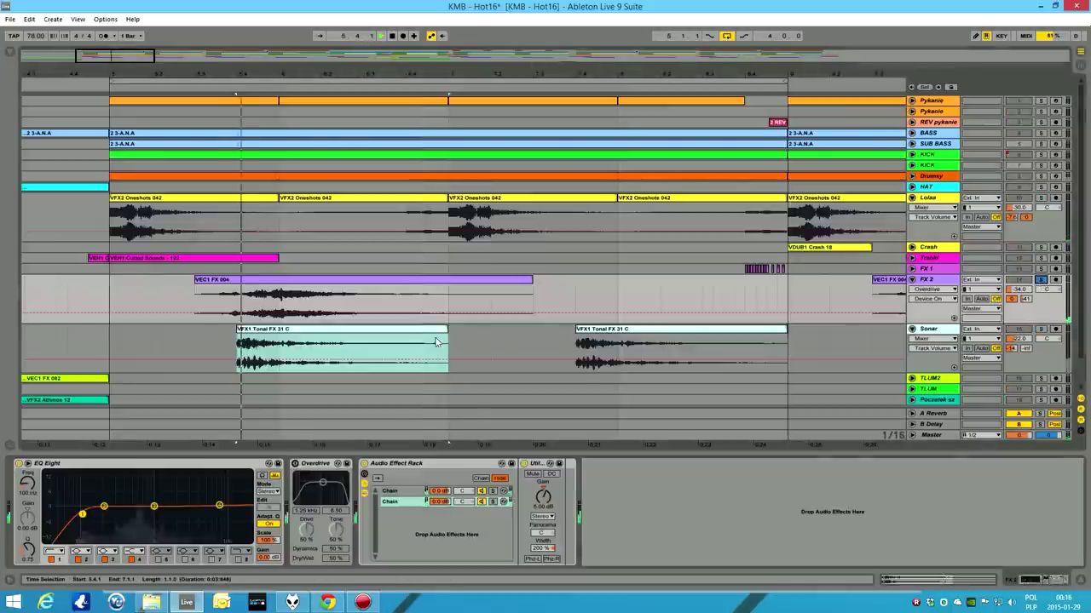
click(295, 464)
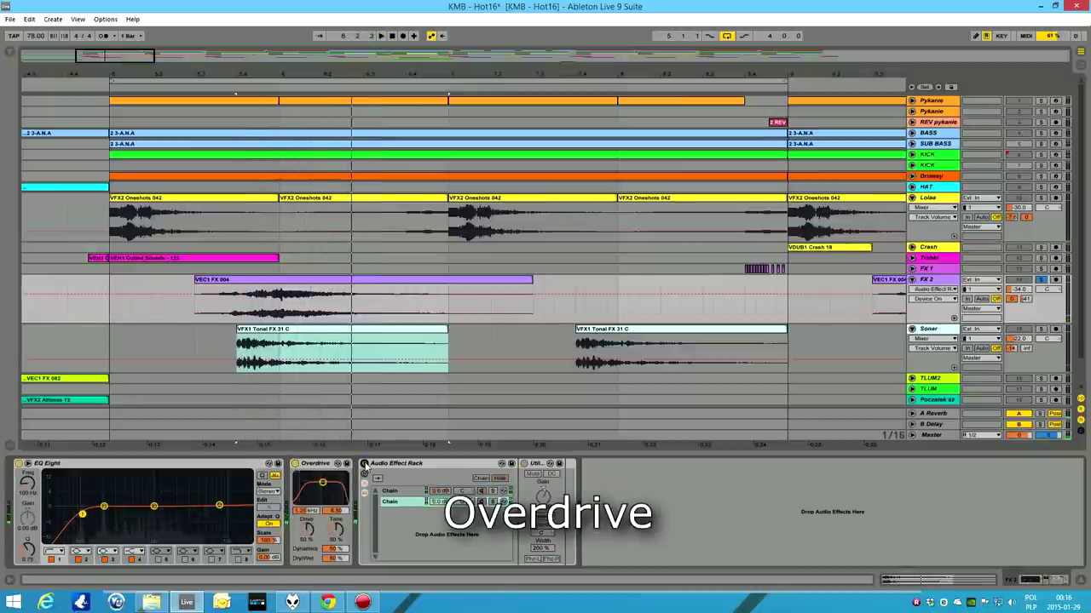
Step: Bypass and re-enable the Audio Effect Rack and the EQ Eight on FX 2 to compare the sound with and without each
click(365, 463)
click(365, 464)
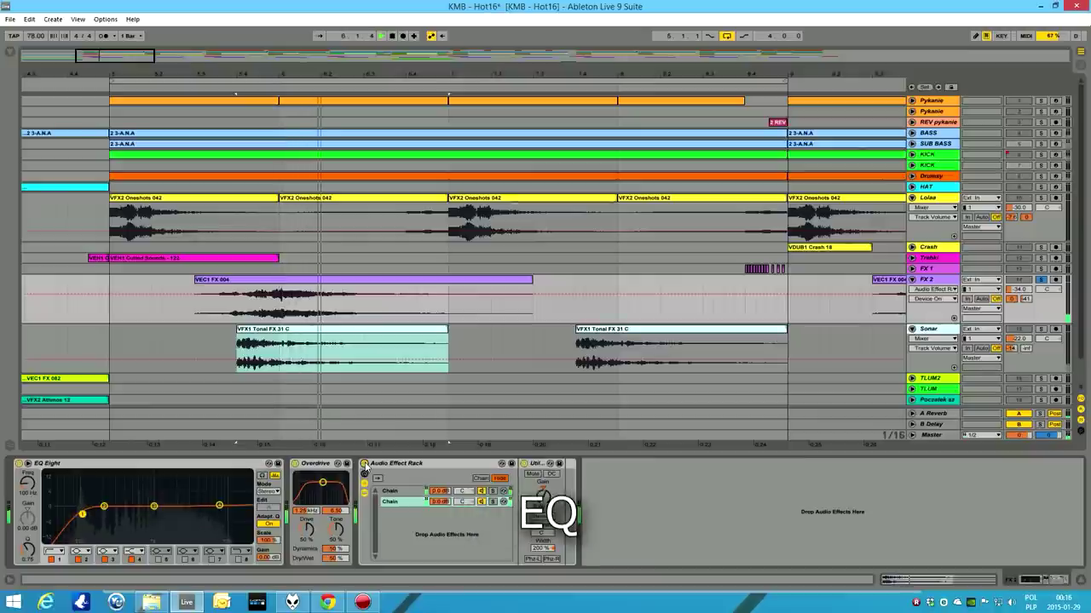
click(18, 463)
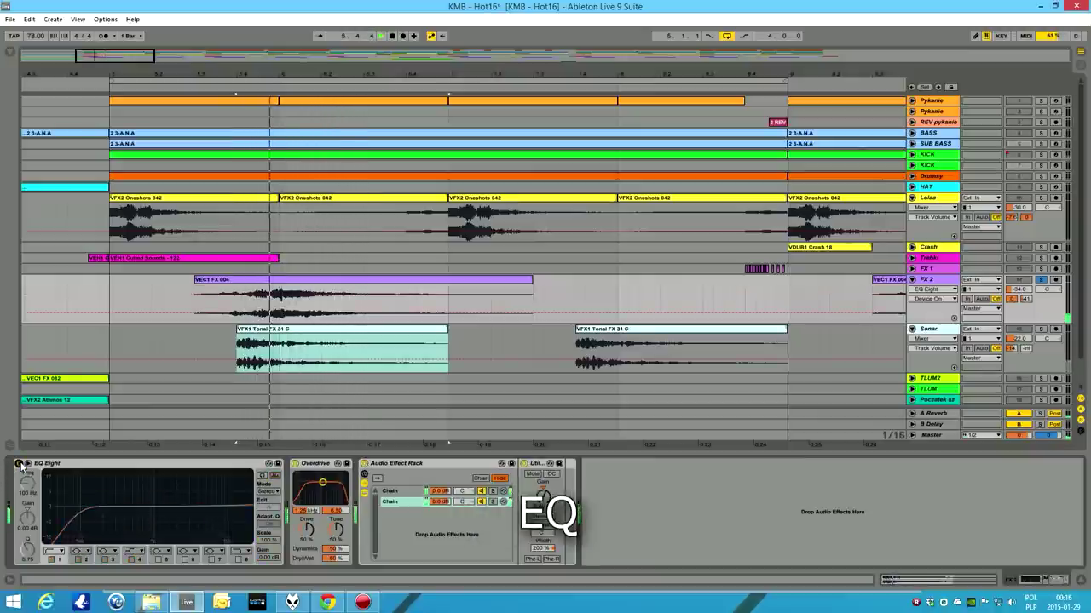
click(19, 464)
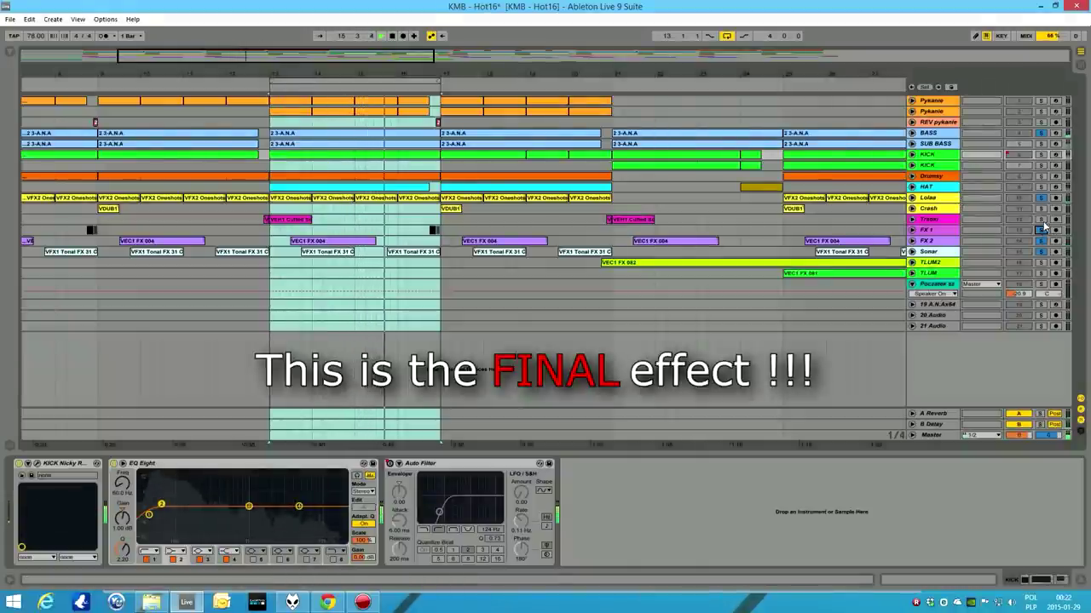
Step: Add the upper KICK track to the soloed tracks while the looped section starting at bar 13 plays
key(plus)
key(plus)
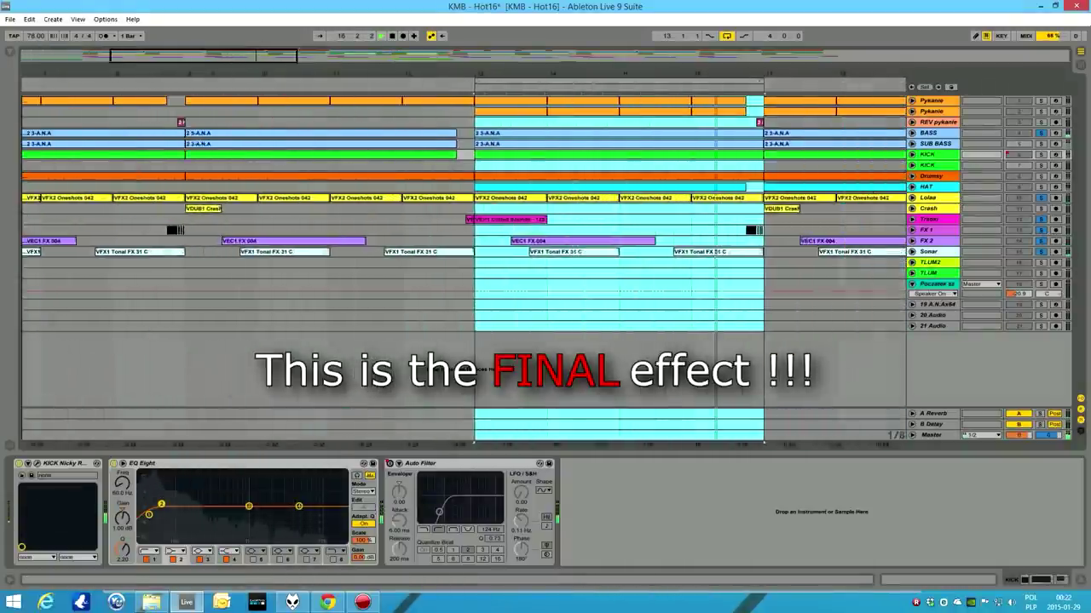
key(plus)
drag(175, 59, 186, 60)
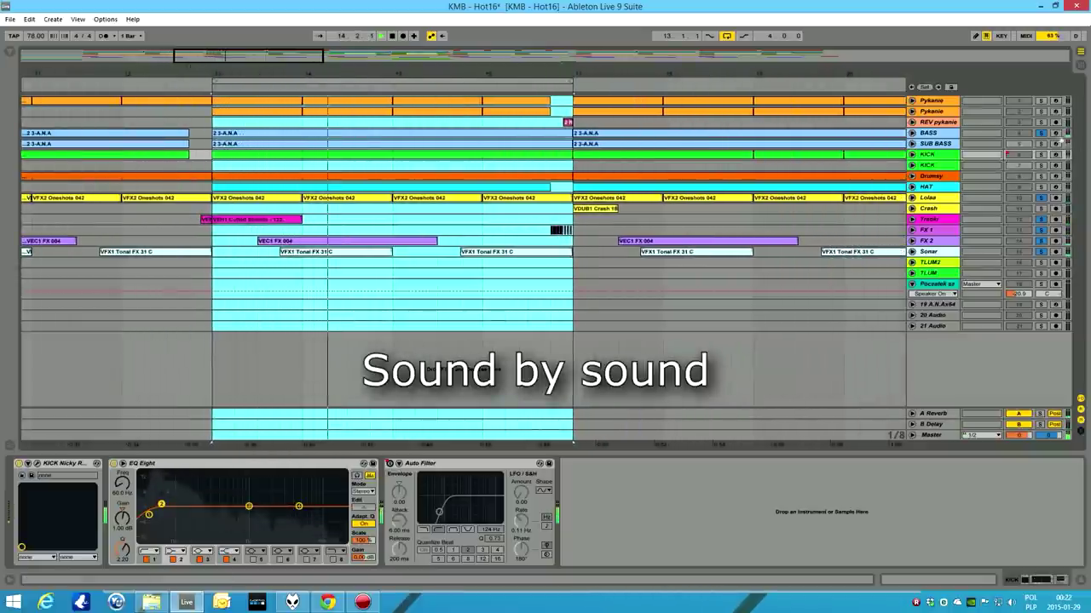
click(1039, 155)
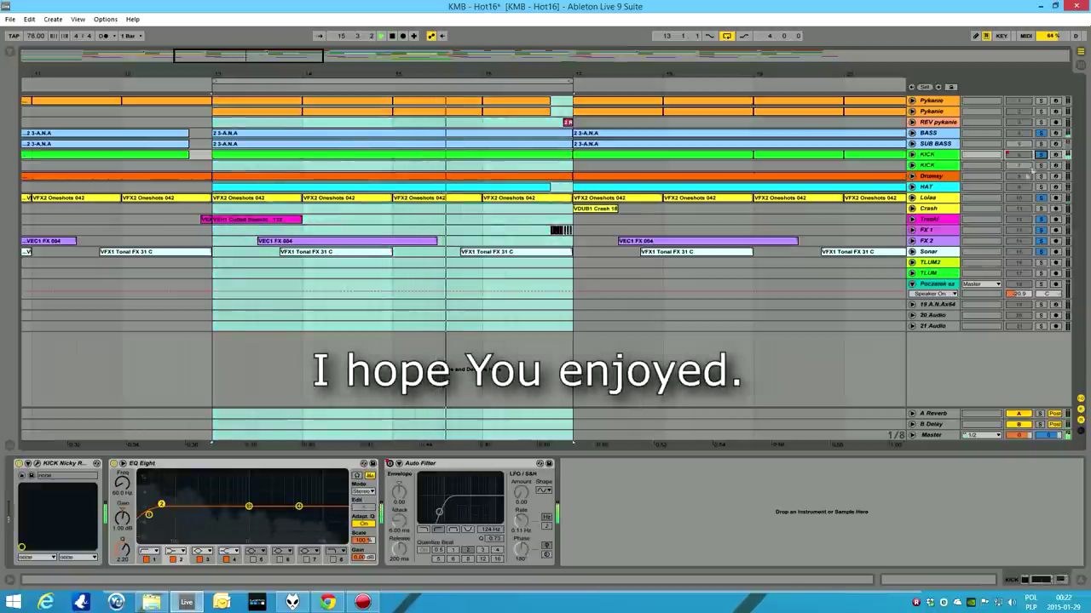